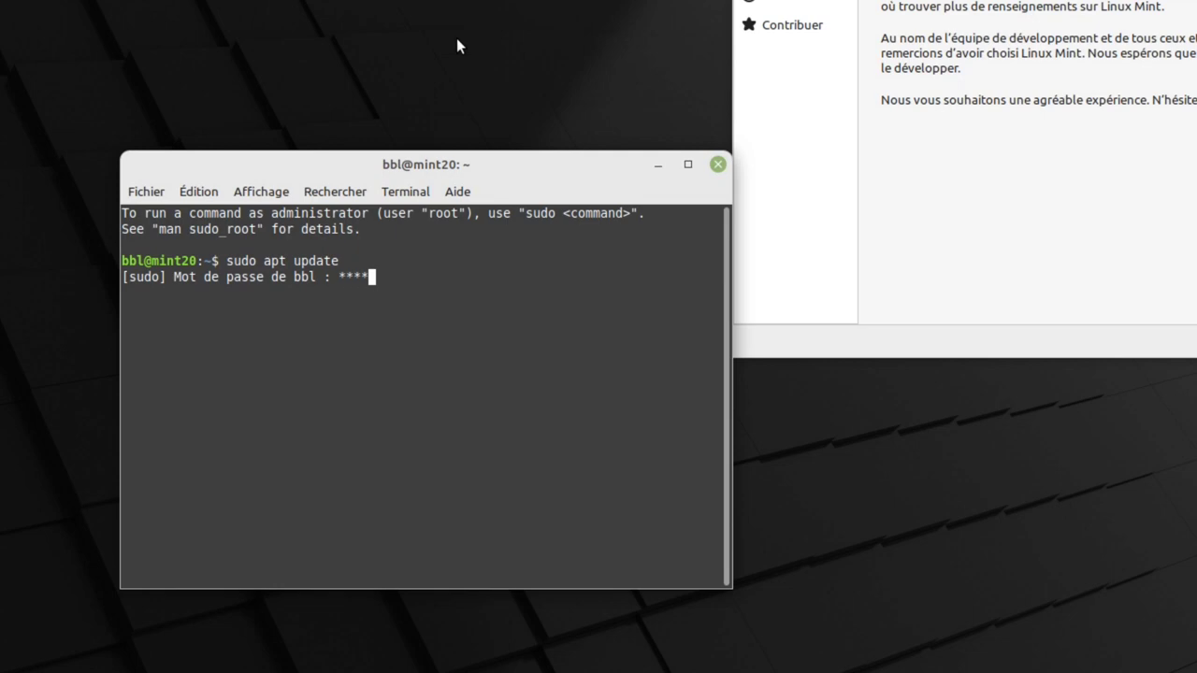
Submit the sudo password so that the package list update runs in the terminal.
key("Return")
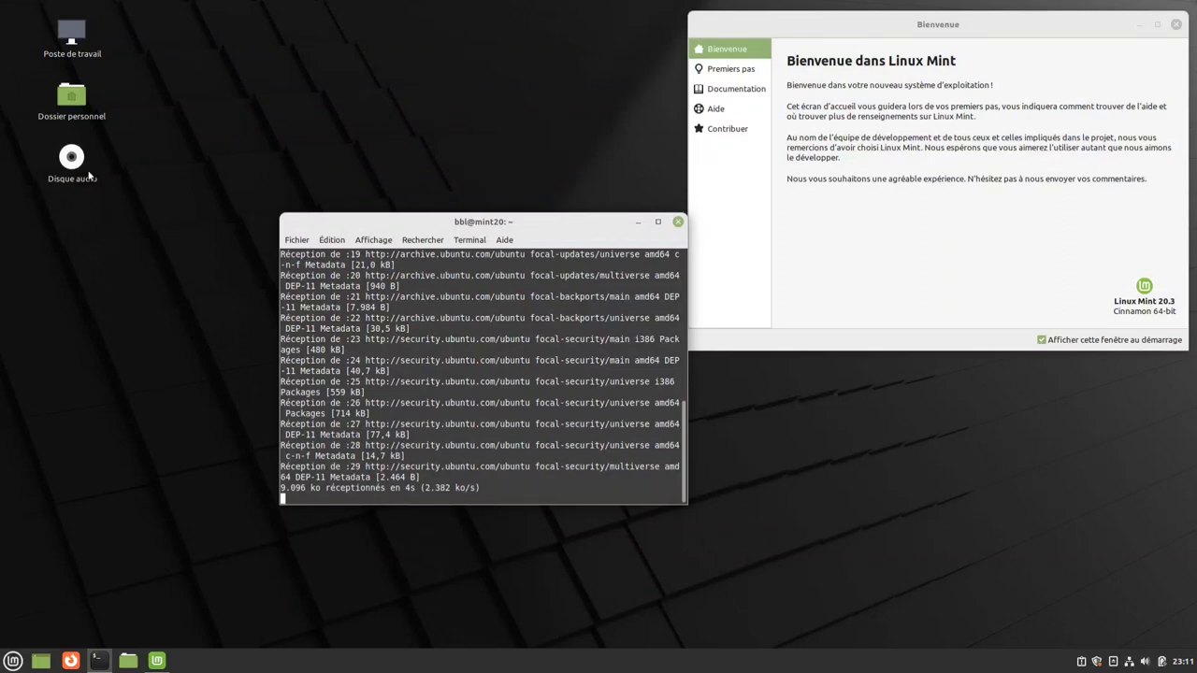
Check the tracks on the audio disc in the file manager and close its window.
left_click(136, 660)
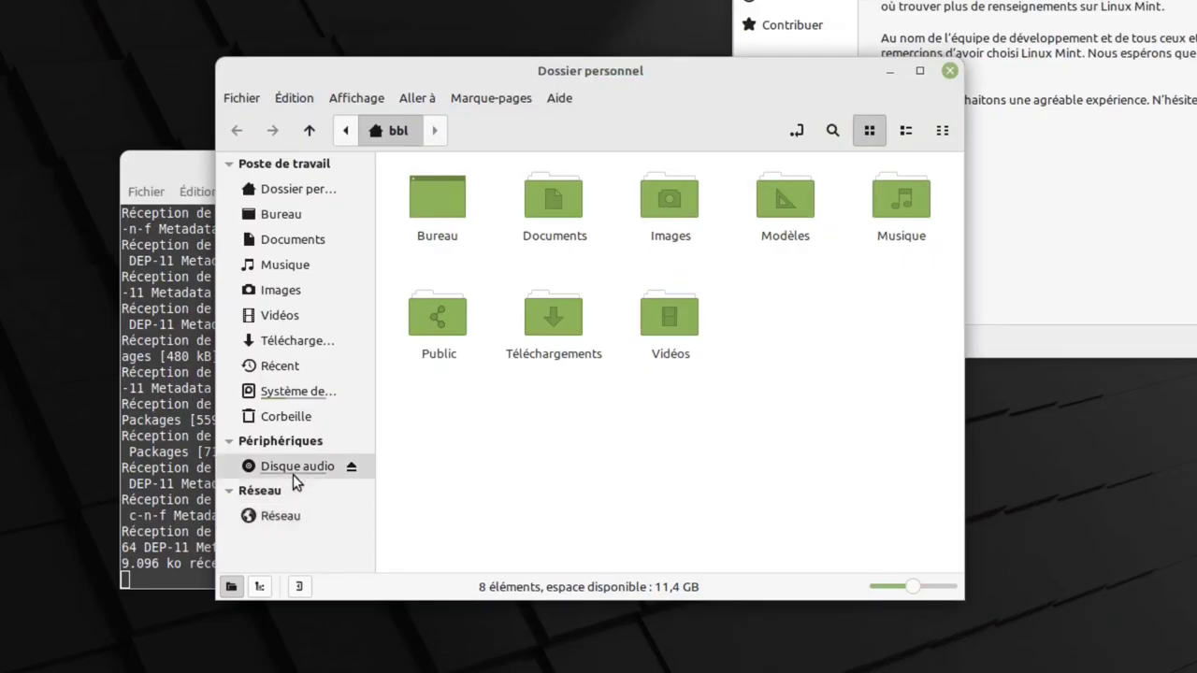
left_click(292, 470)
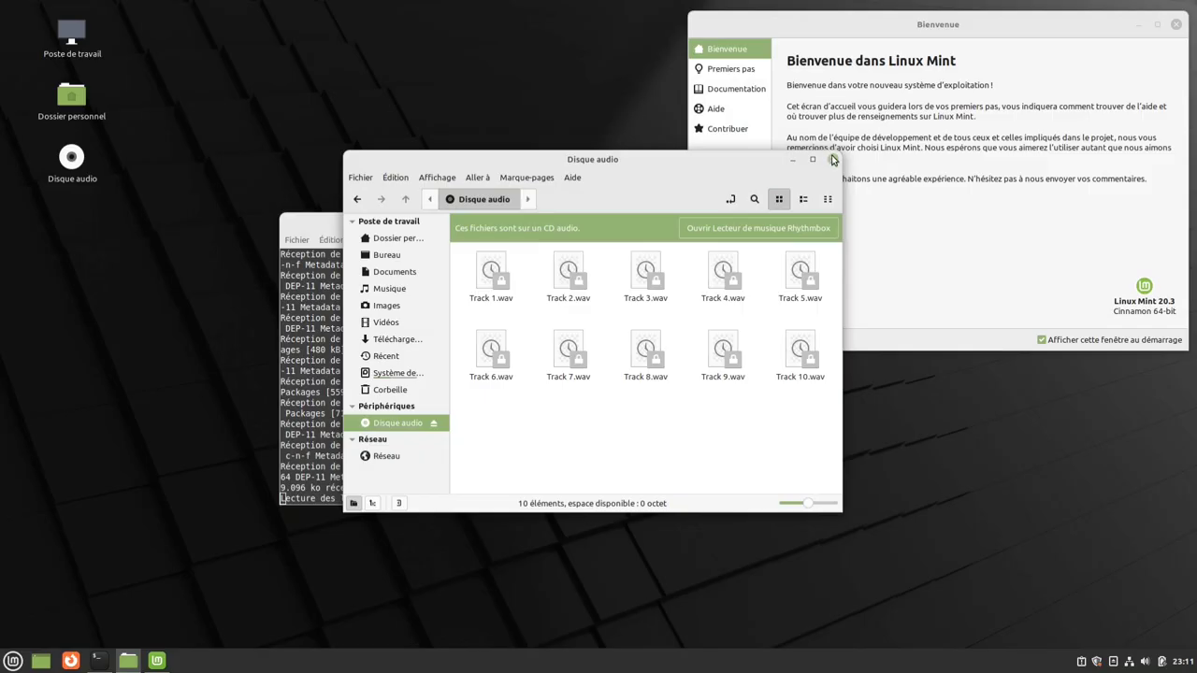
left_click(833, 160)
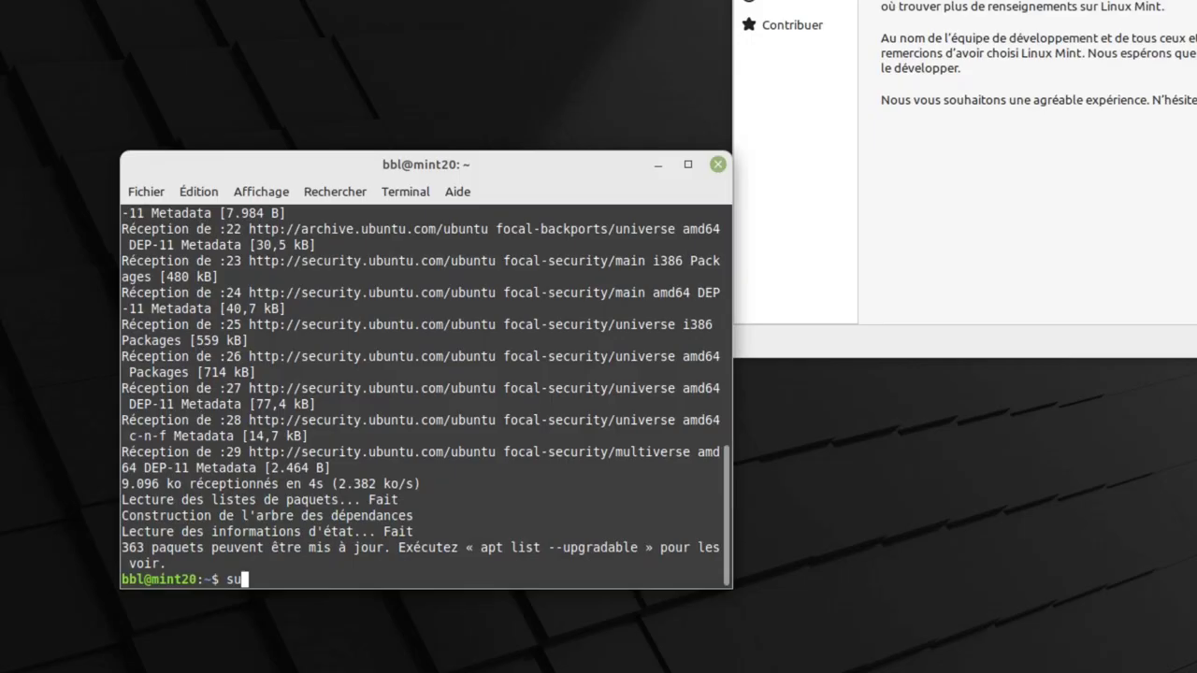
Install the asunder package with sudo apt install asunder and accept the installation of its additional packages.
type("sudo apt install asunder")
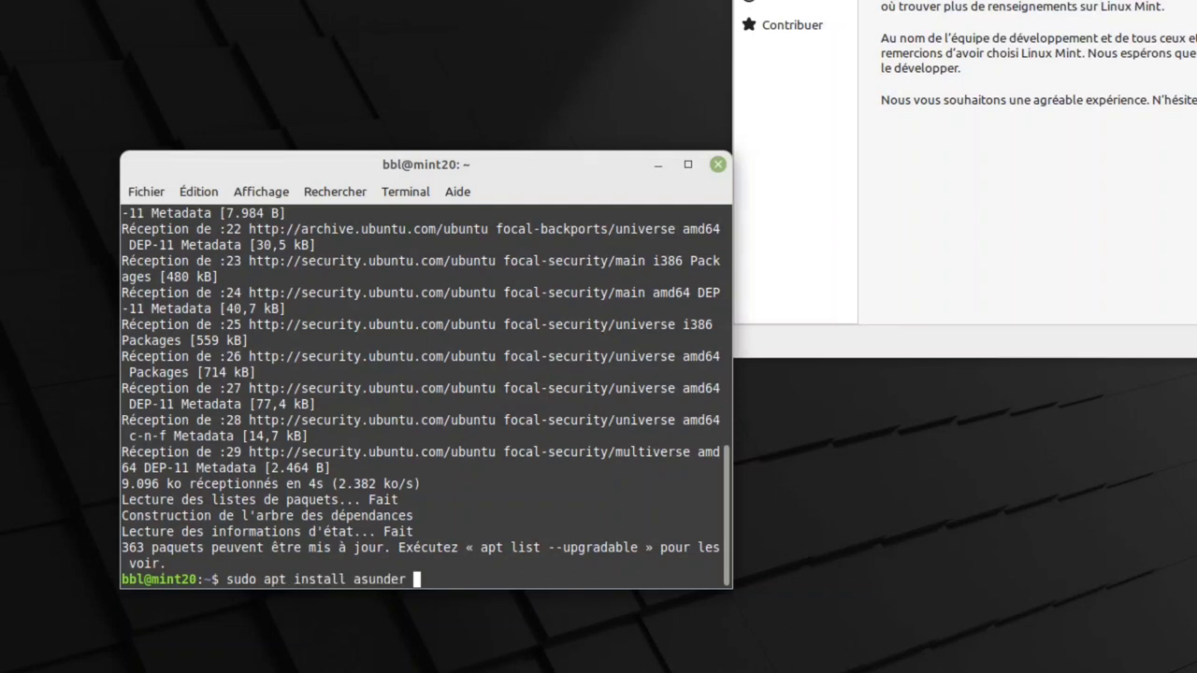
key("Return")
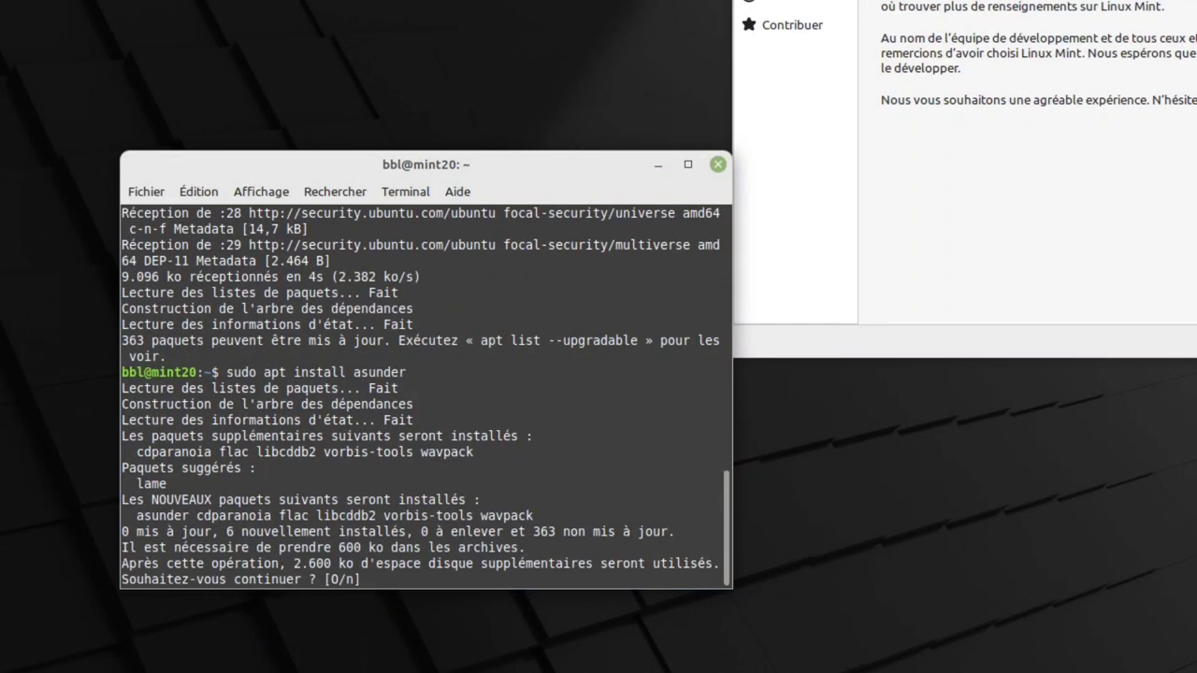
key("Return")
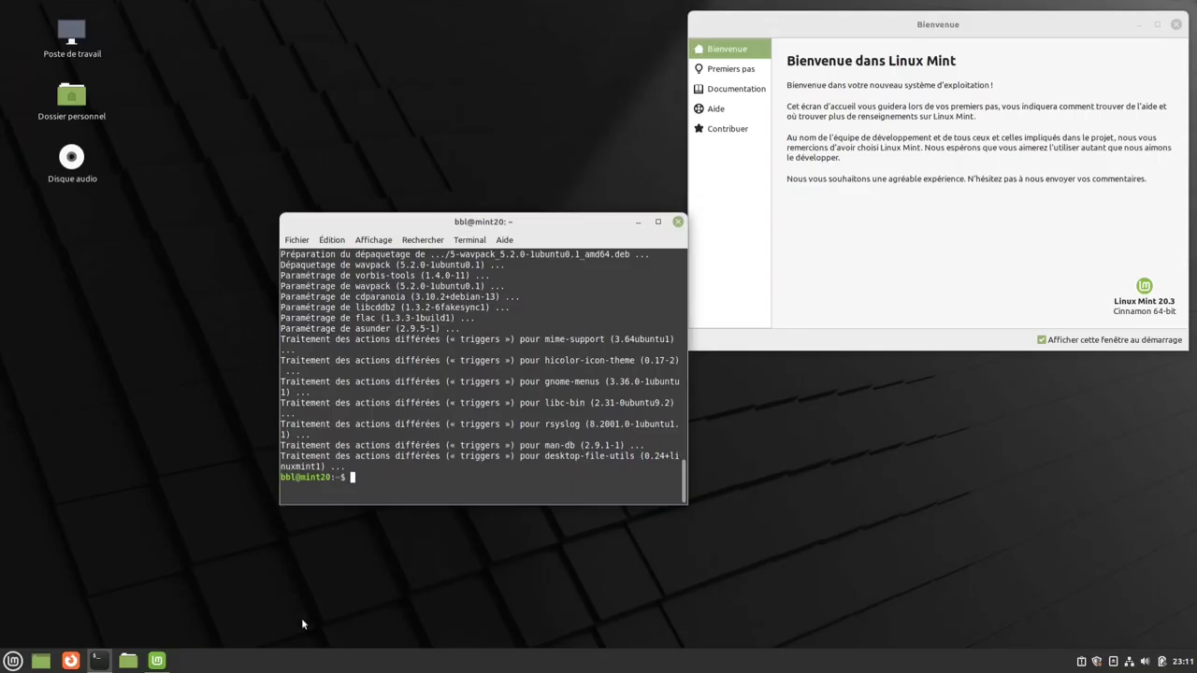
Launch Asunder and run a CDDB lookup for the inserted audio disc.
left_click(12, 661)
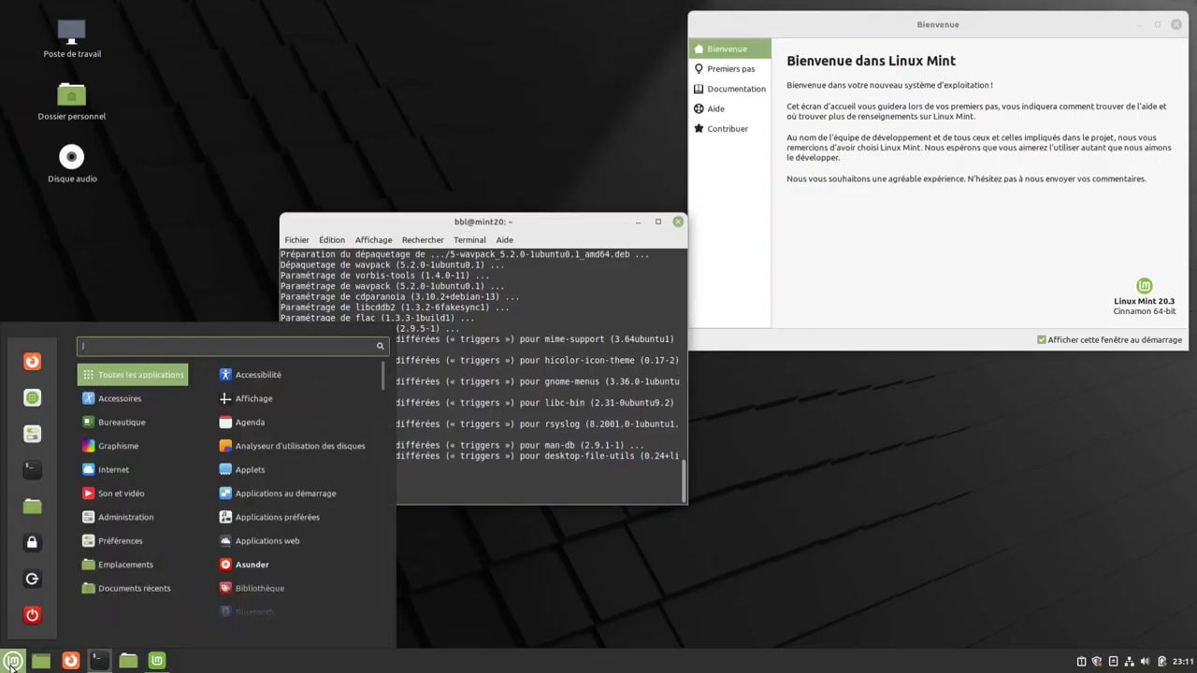
type("asu")
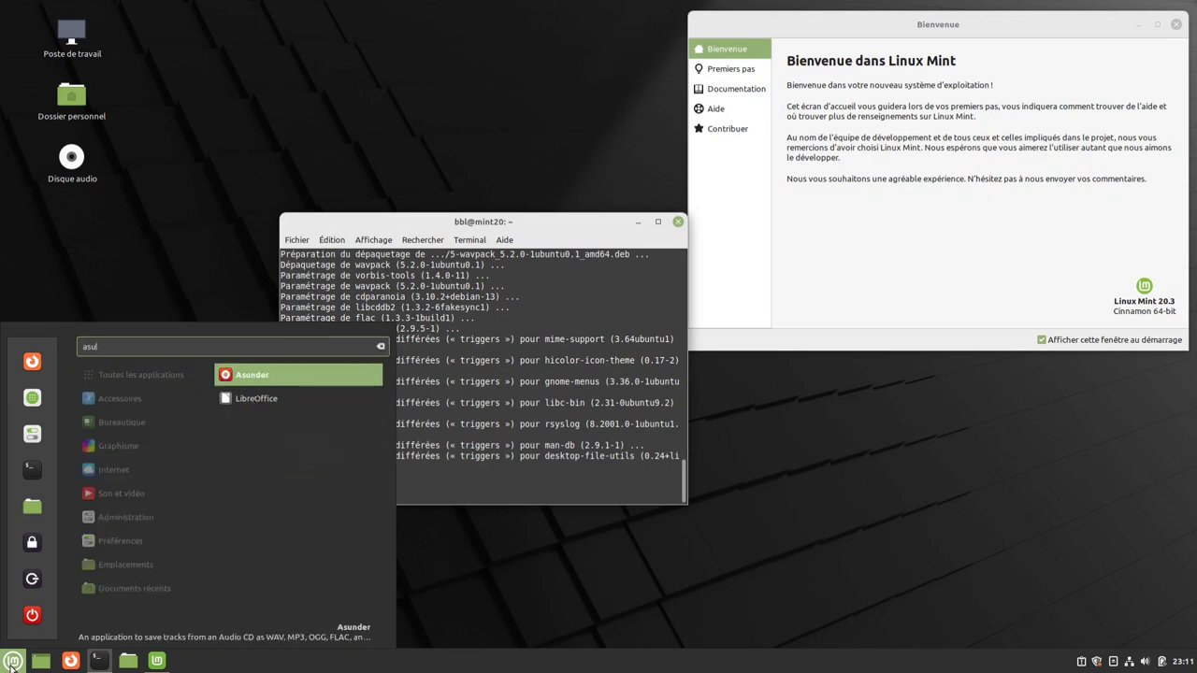
left_click(252, 377)
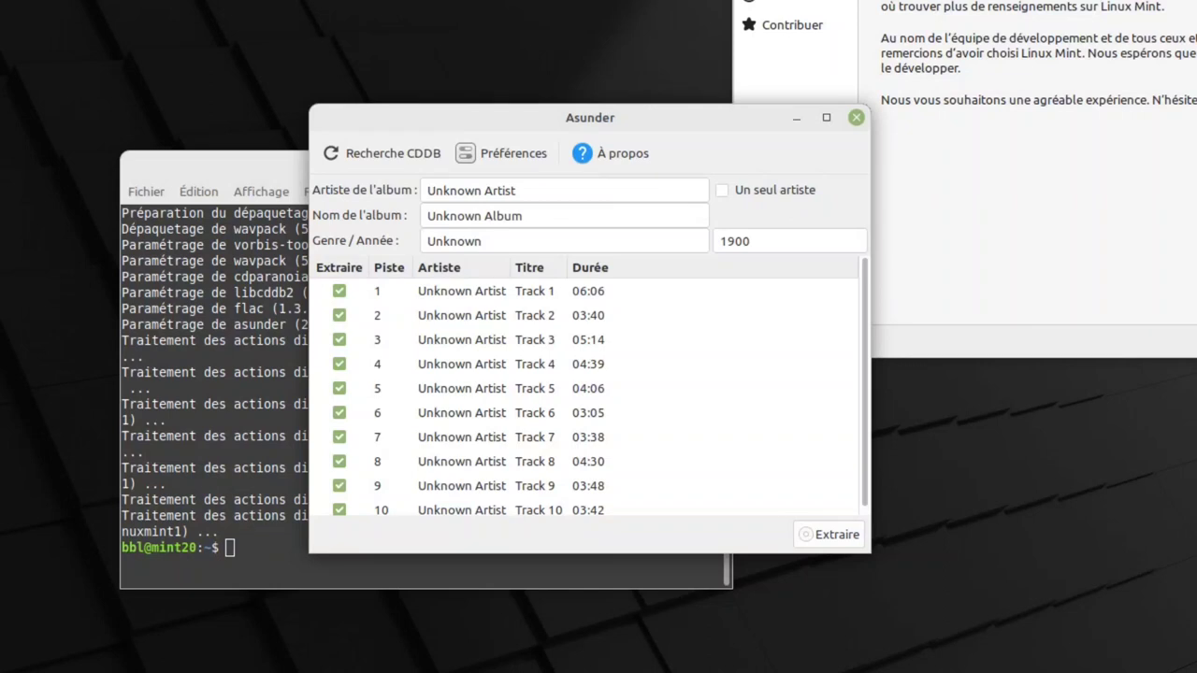
left_click(384, 154)
left_click(384, 161)
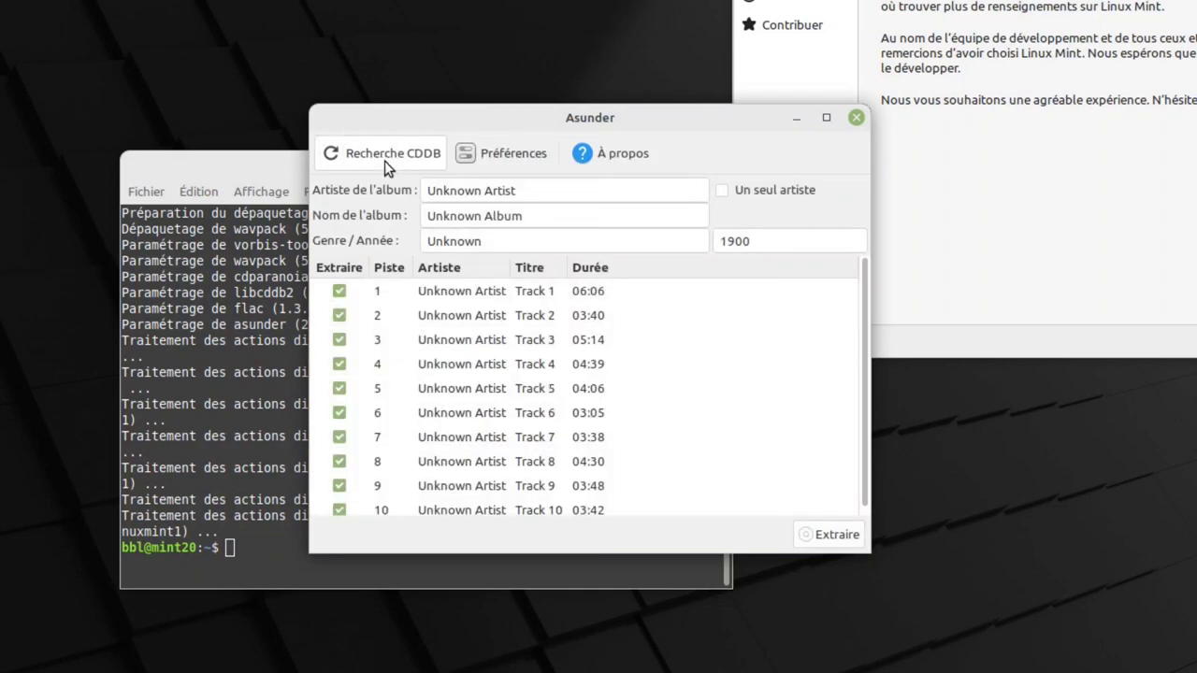
Open Asunder's preferences, and in the file manager create a folder named Asunder inside the Musique folder.
left_click(493, 152)
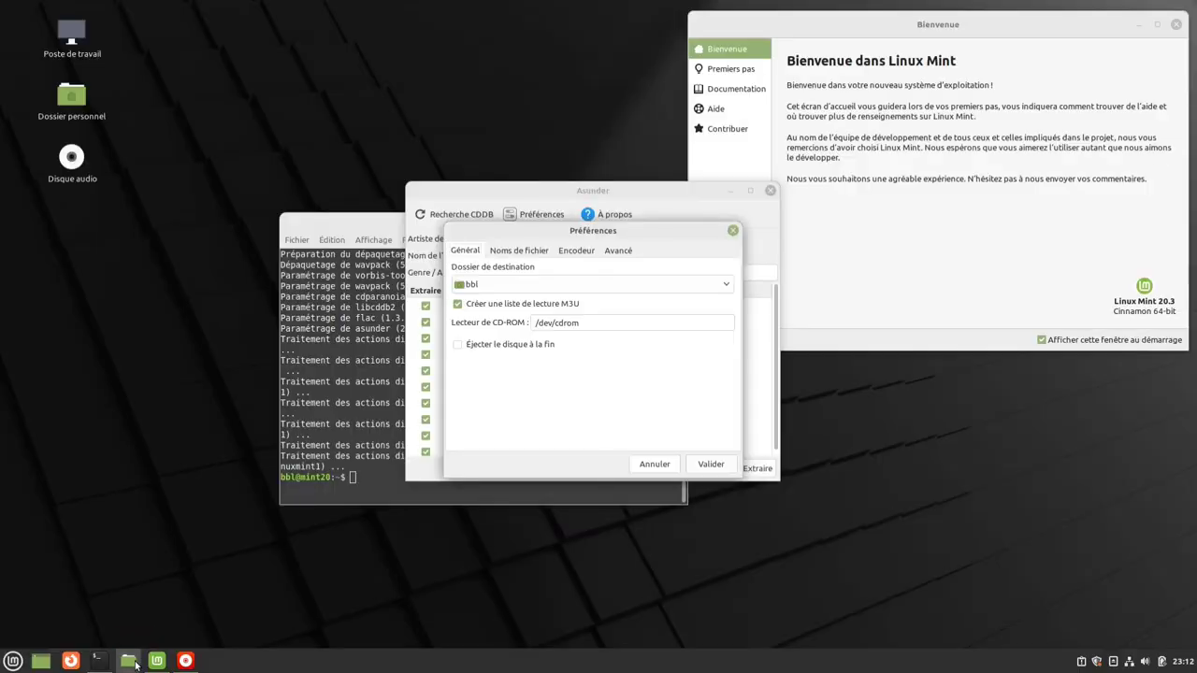
left_click(136, 664)
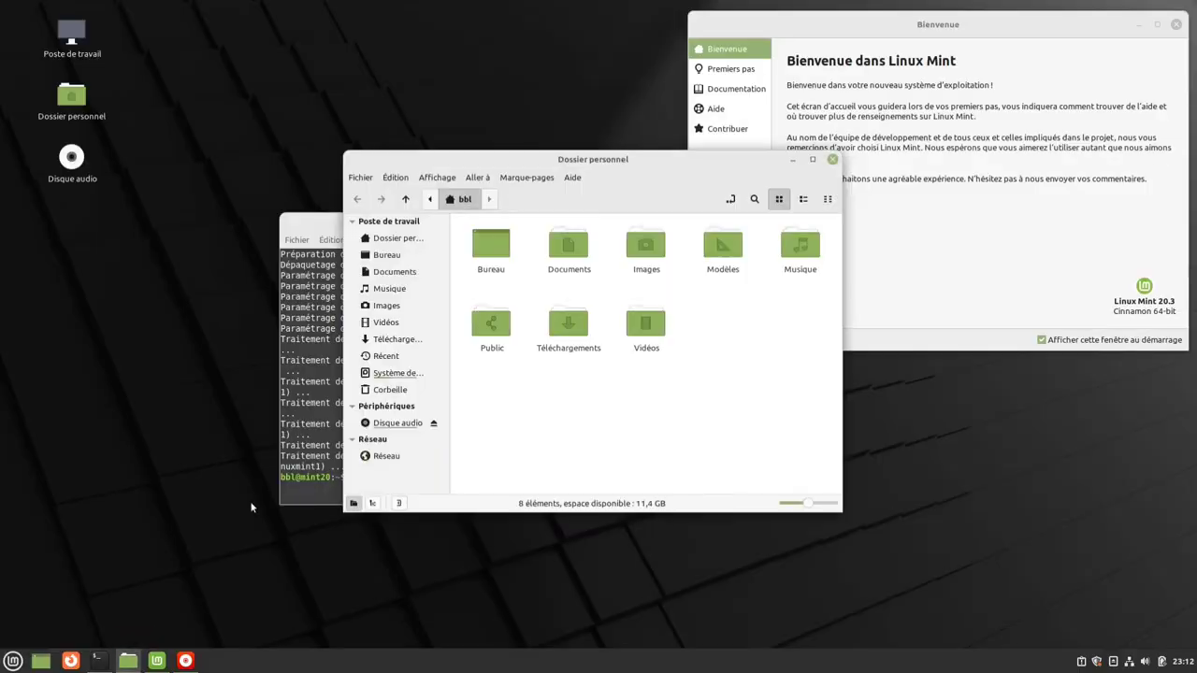
left_click(402, 292)
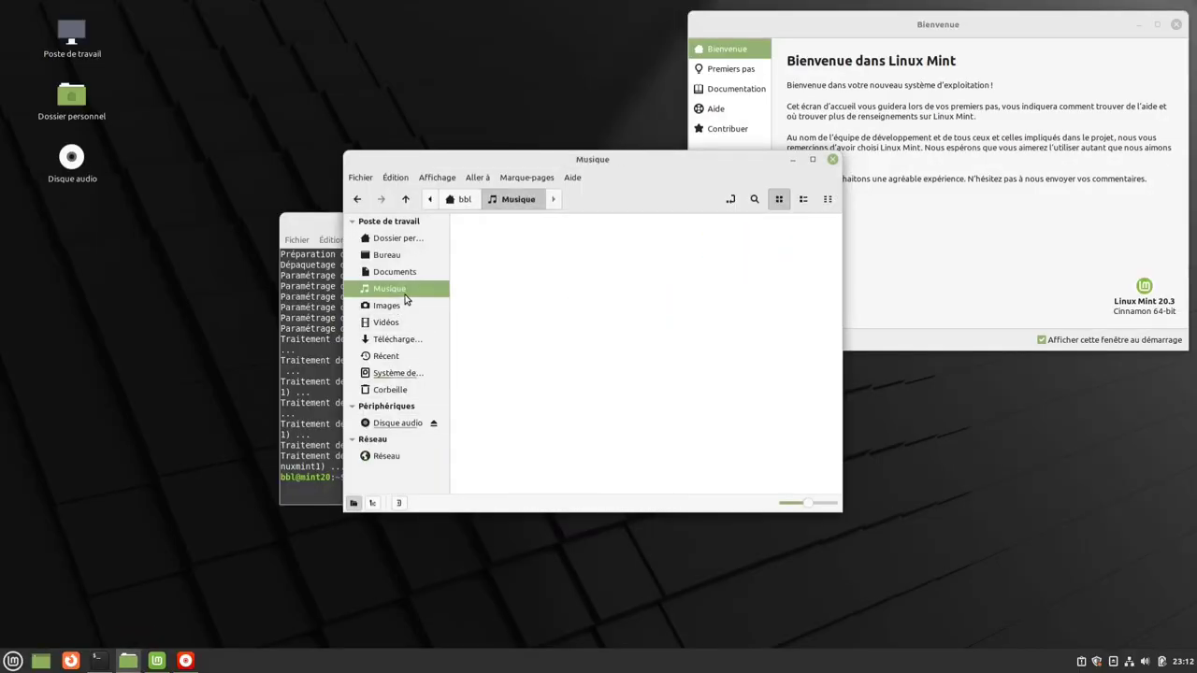
right_click(739, 270)
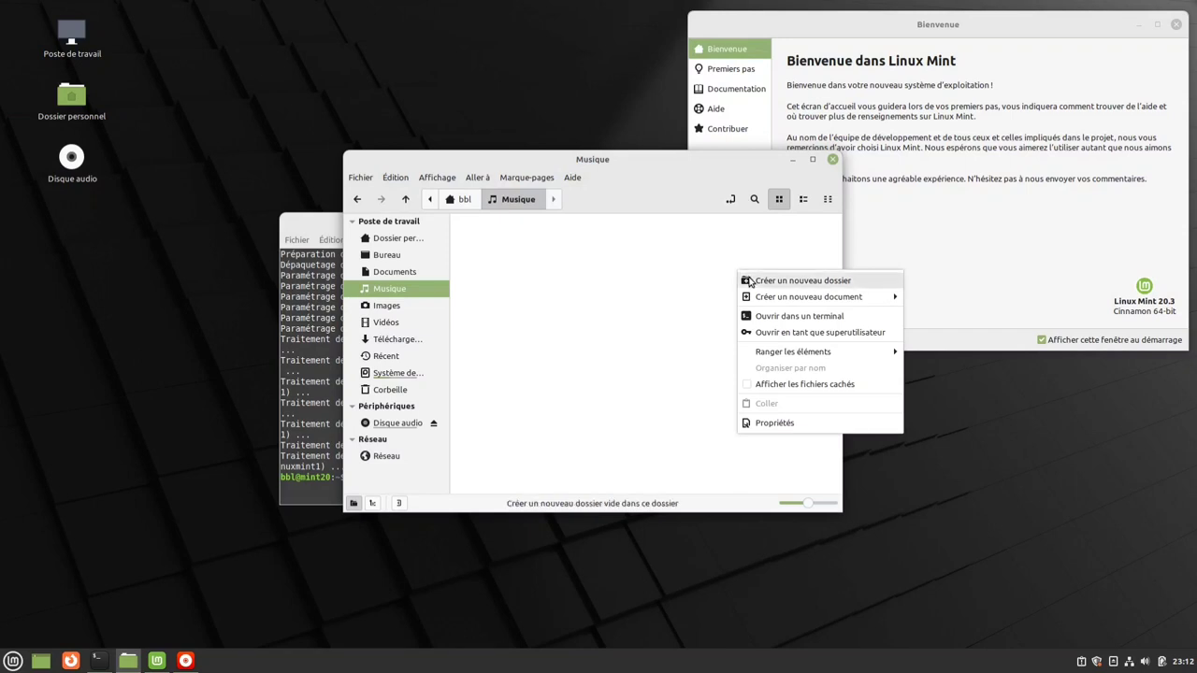
left_click(748, 278)
type("Asunder")
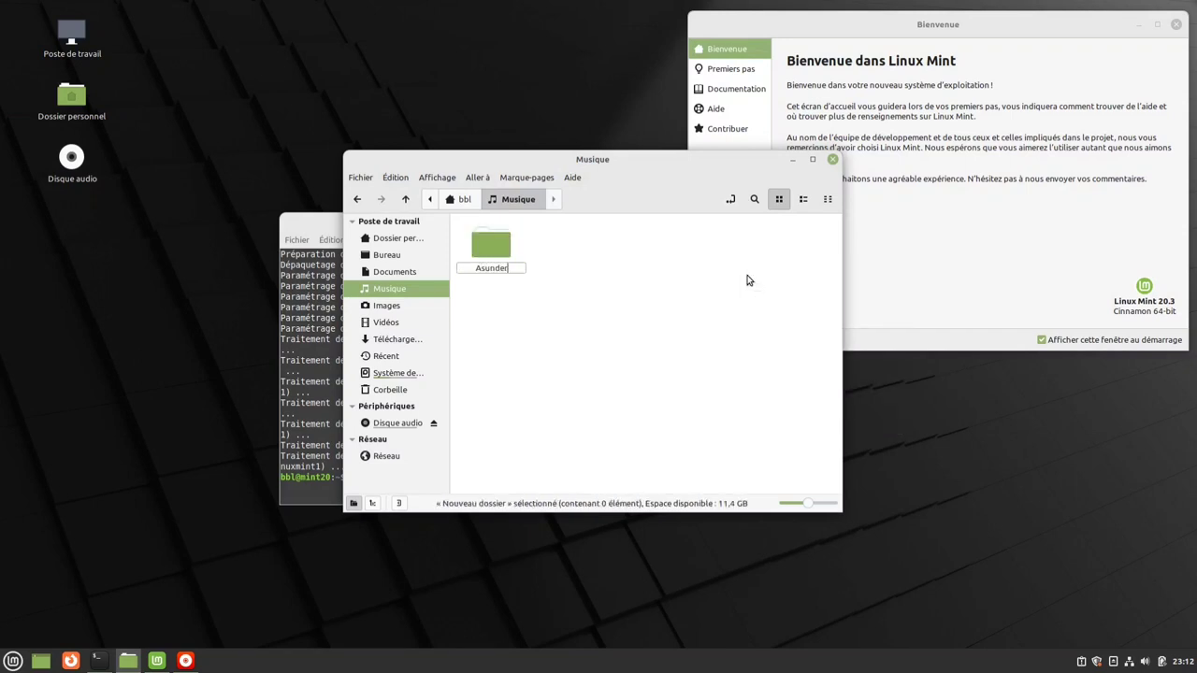
key("Return")
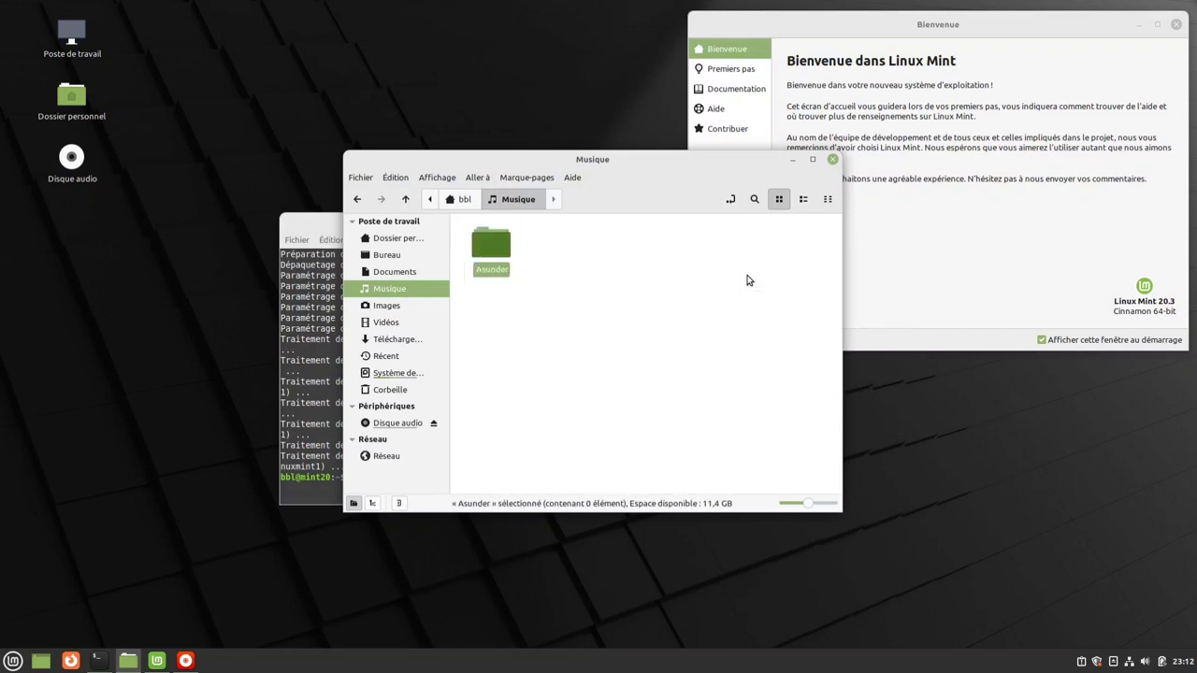
left_click(833, 159)
Set the destination folder for ripped files to the Asunder folder inside Musique.
left_click(642, 292)
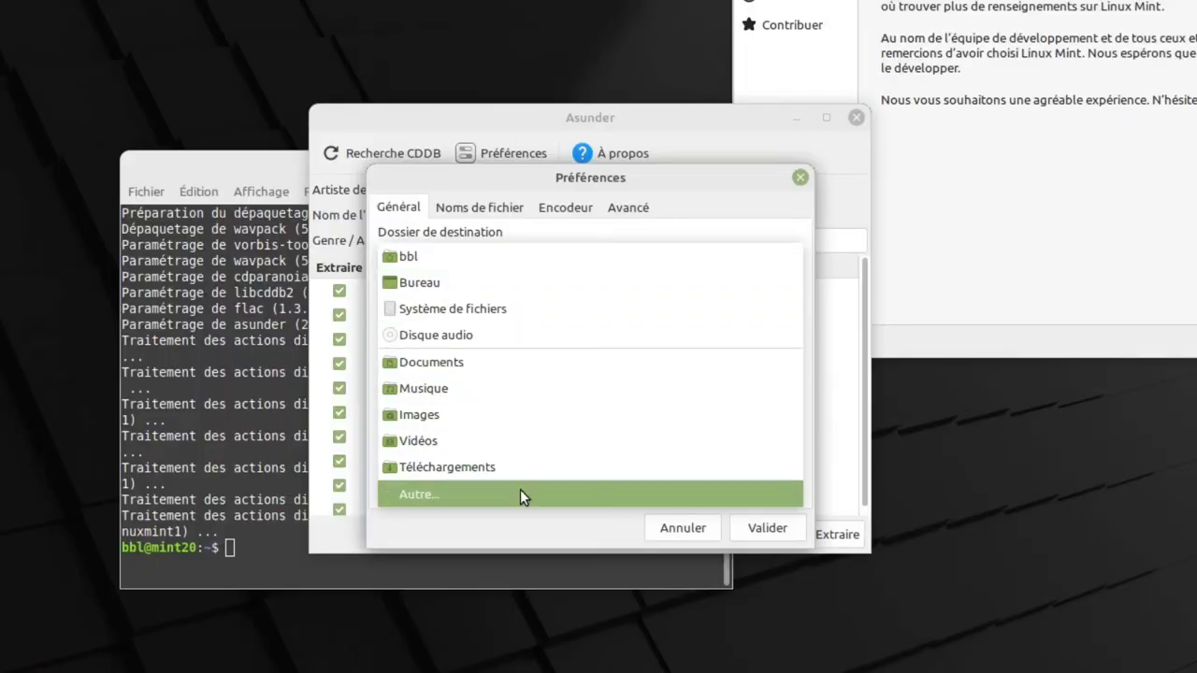
left_click(544, 447)
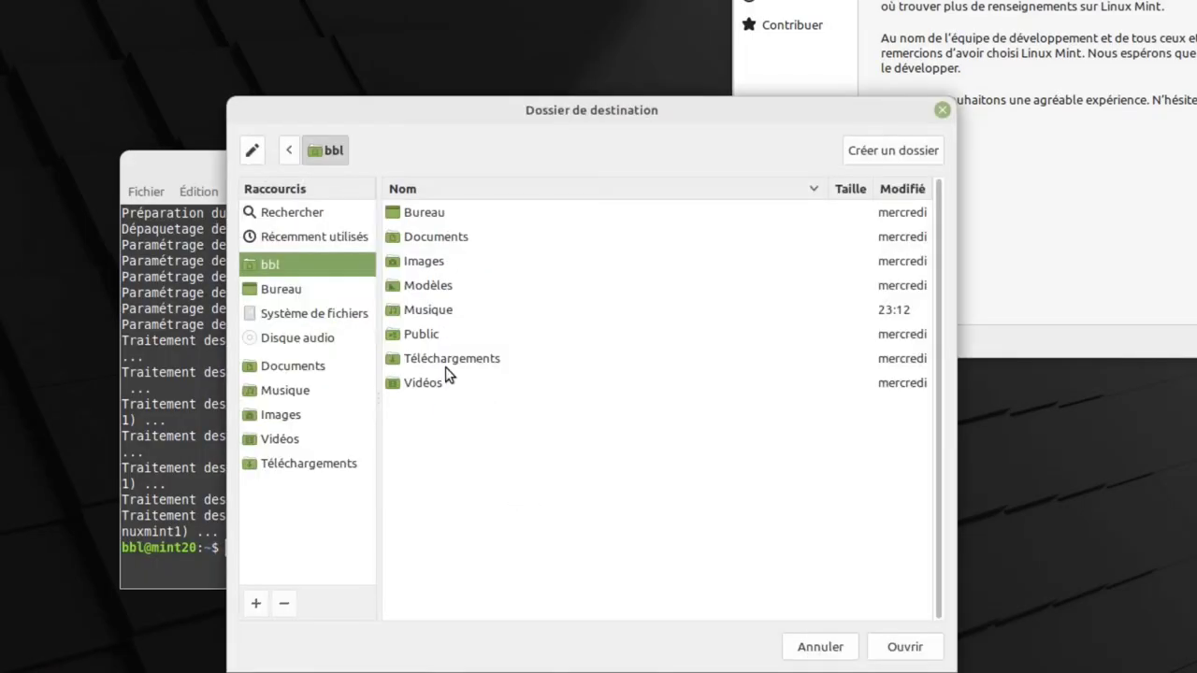
double_click(427, 312)
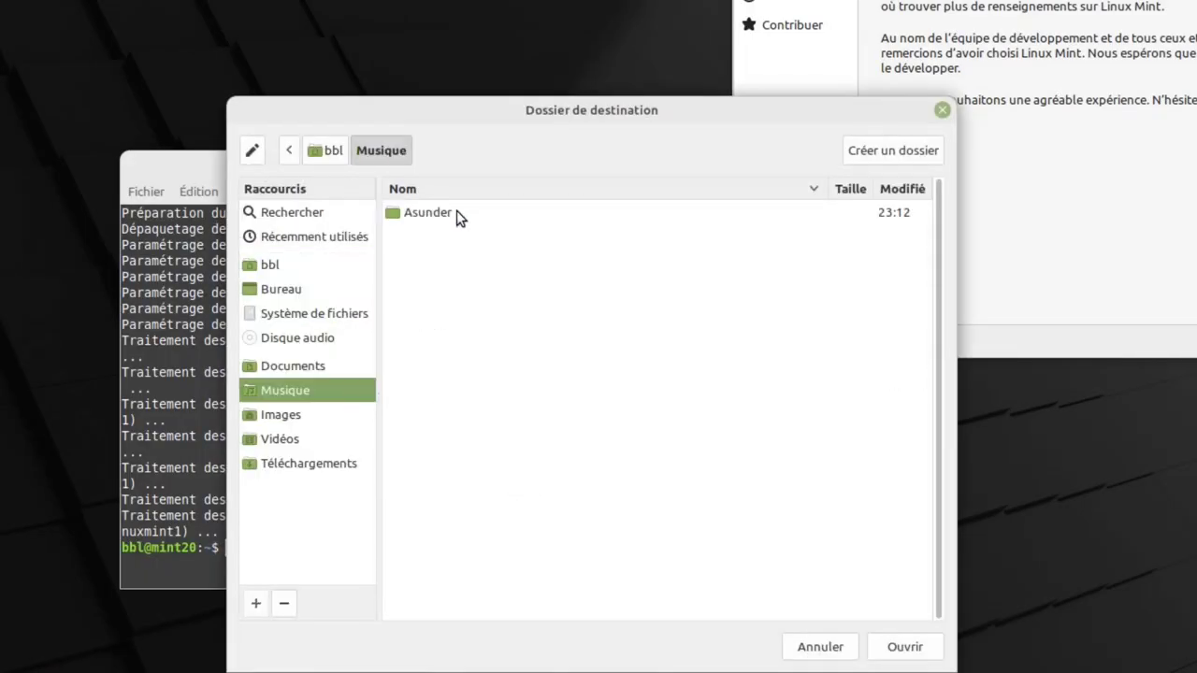
double_click(464, 213)
left_click(913, 645)
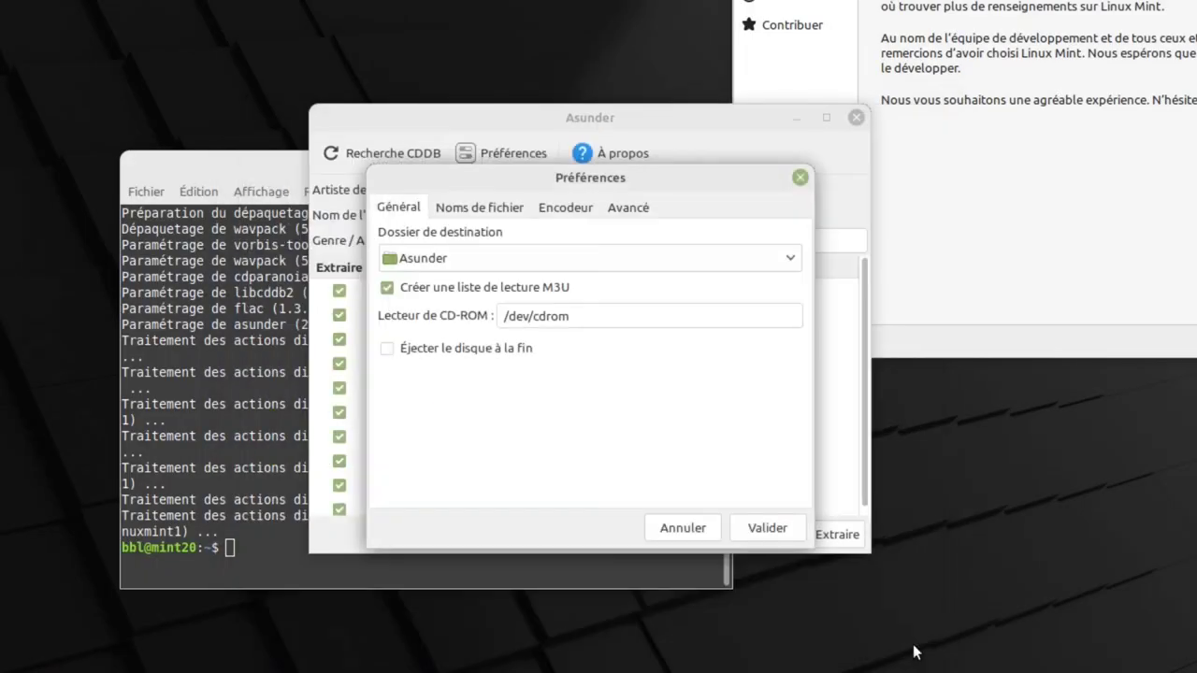
Review the file name formats and try to enable the MP3 encoder in Asunder's preferences.
left_click(477, 205)
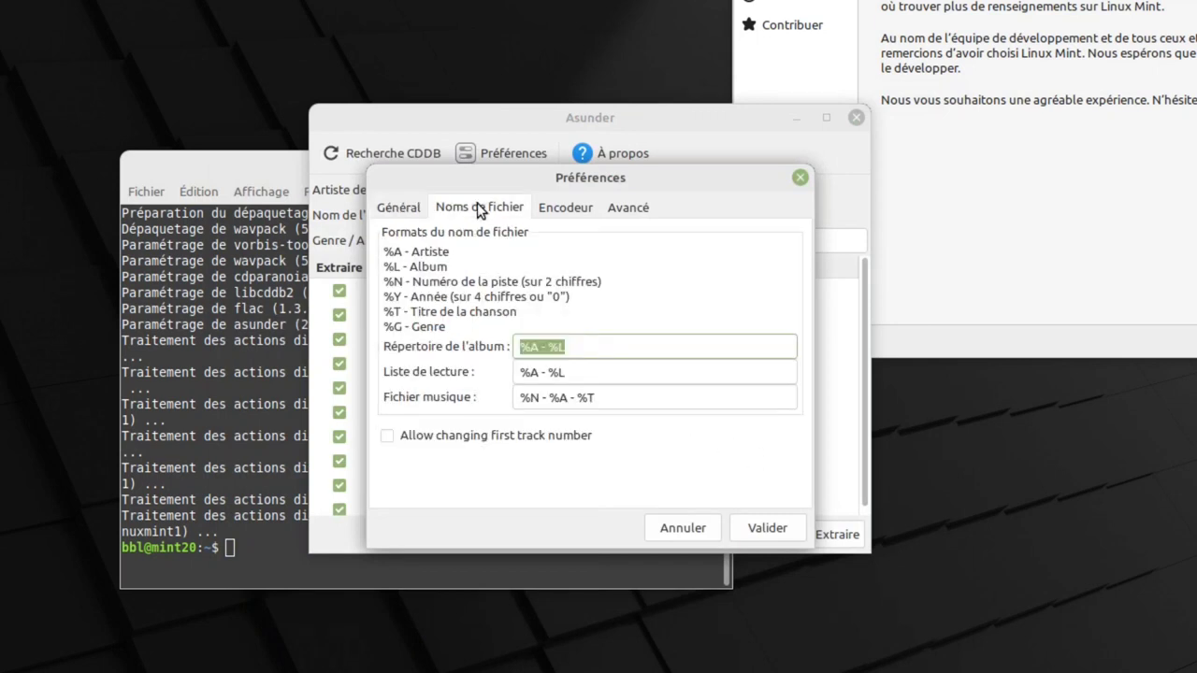
left_click(566, 210)
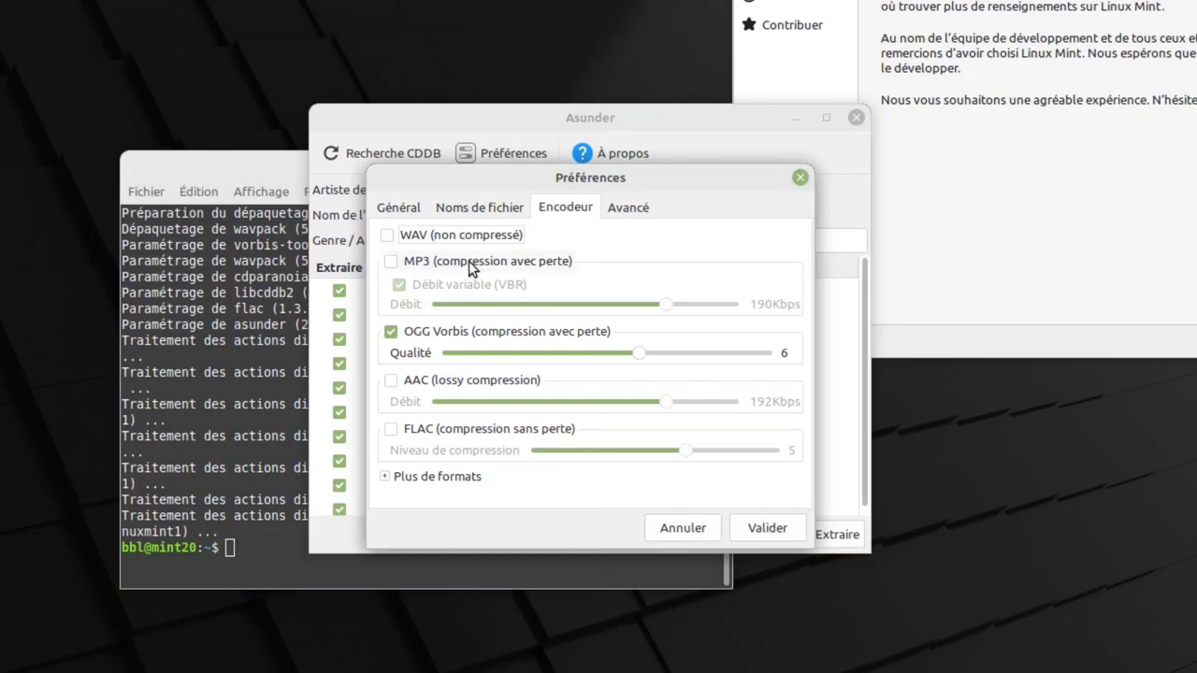
left_click(393, 263)
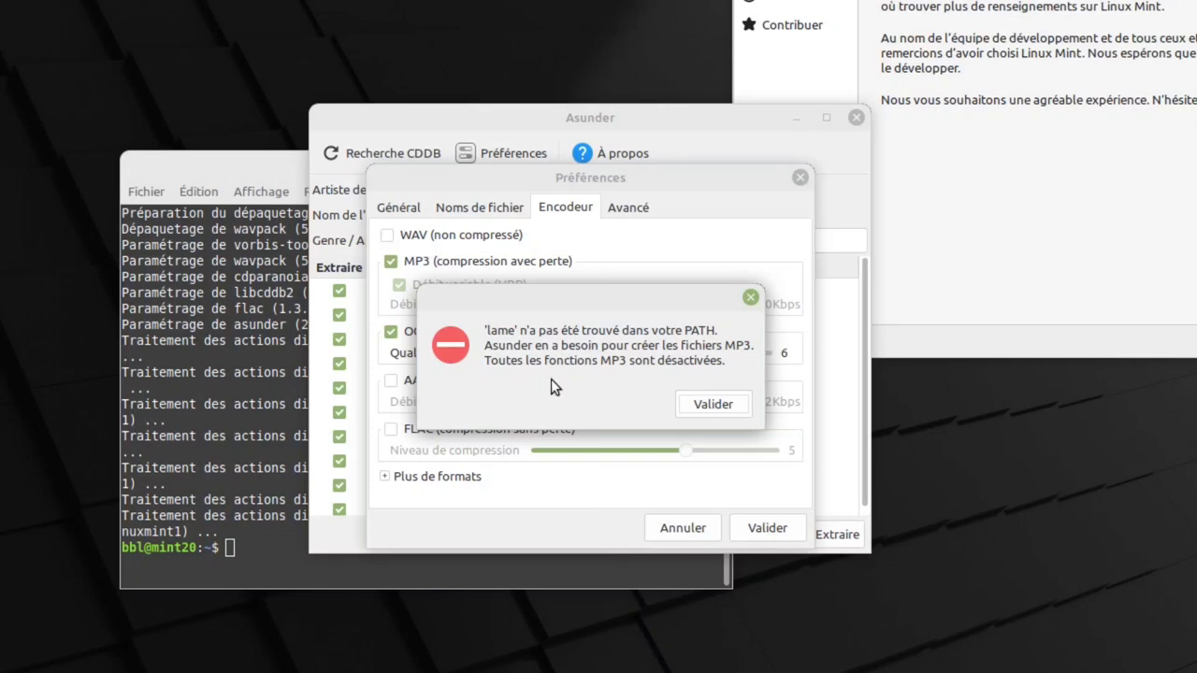
left_click(714, 407)
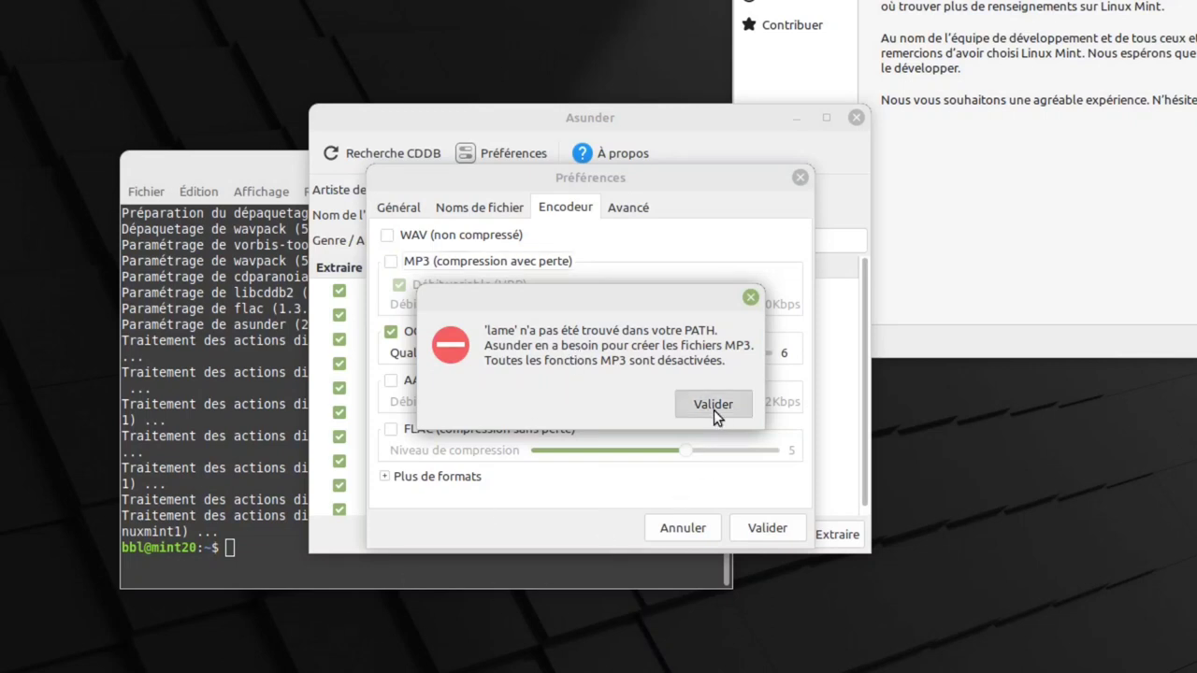
Switch to the terminal and install the MP3 encoder package with sudo apt install lame.
key("alt+Tab")
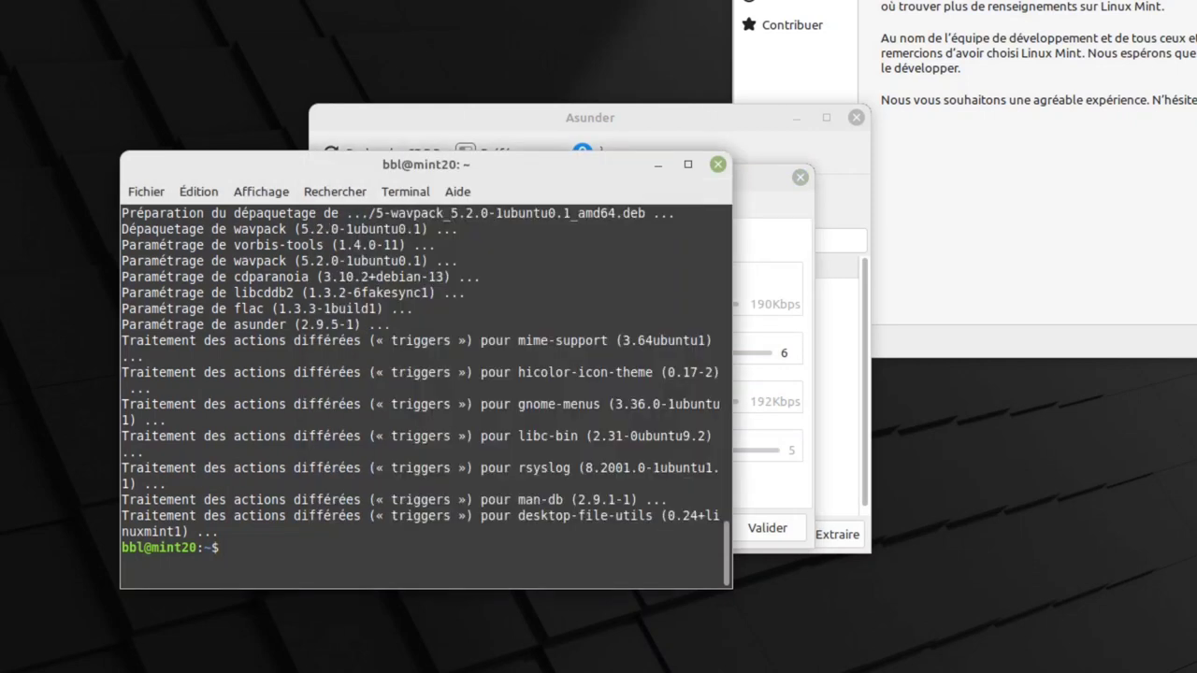
type("sudo apt install lame")
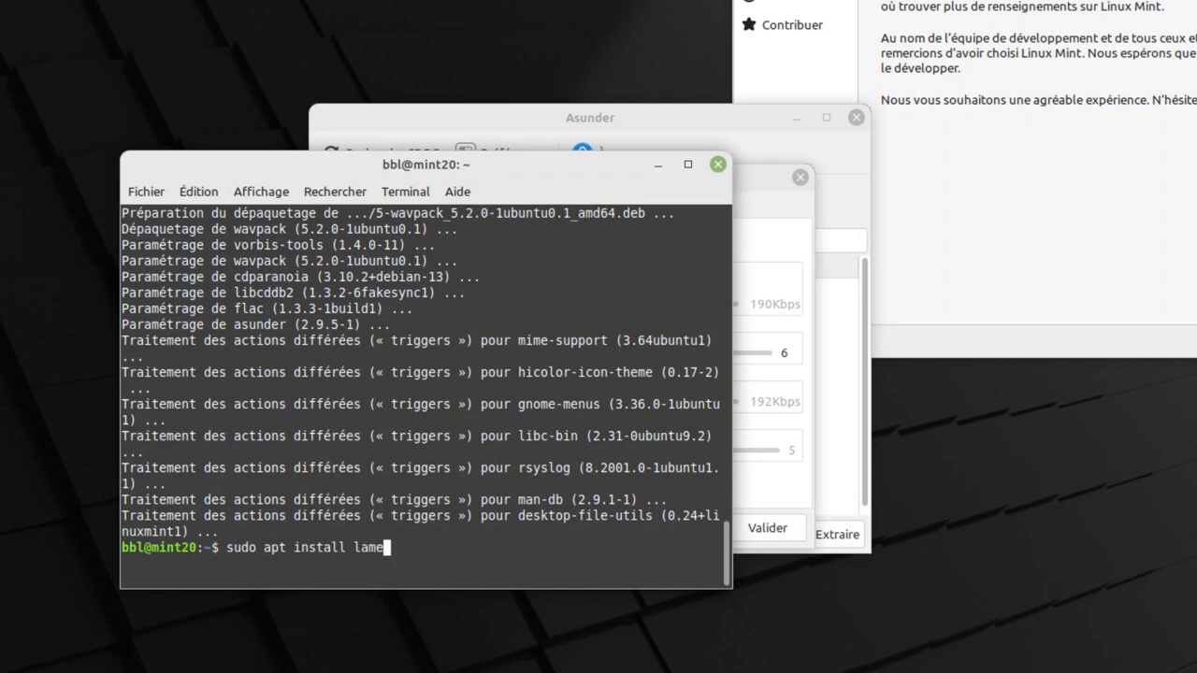
key("Return")
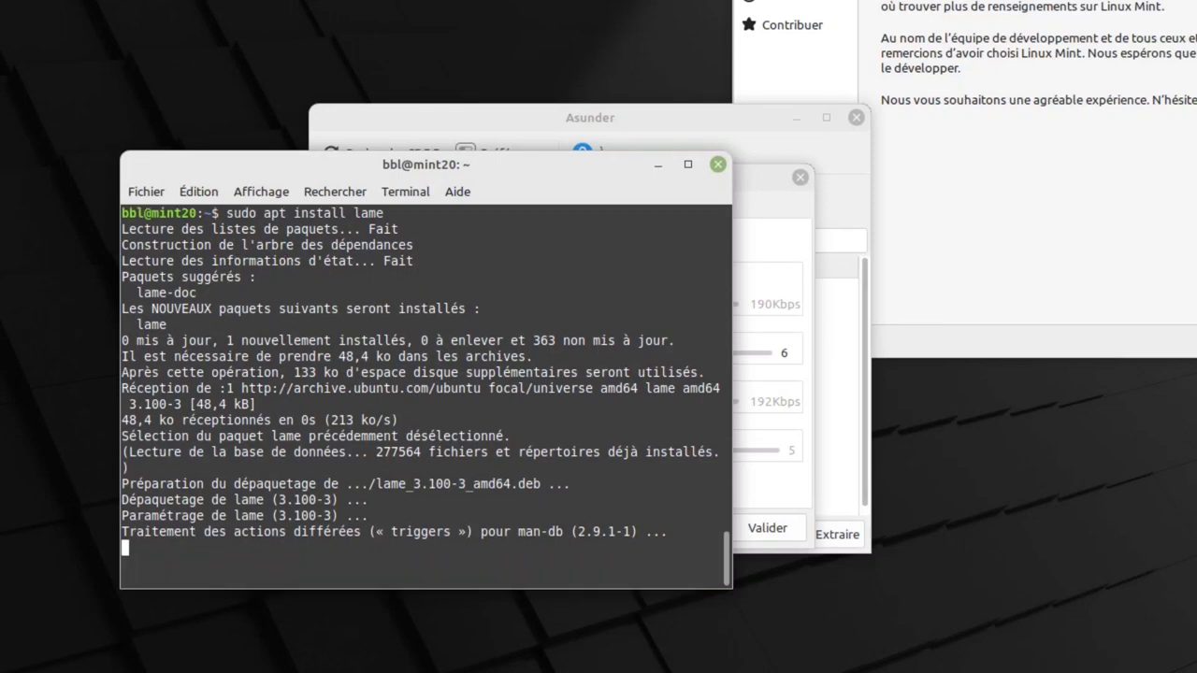
Back in Asunder's preferences, enable MP3 encoding, disable OGG Vorbis, and check the additional output formats.
left_click(528, 119)
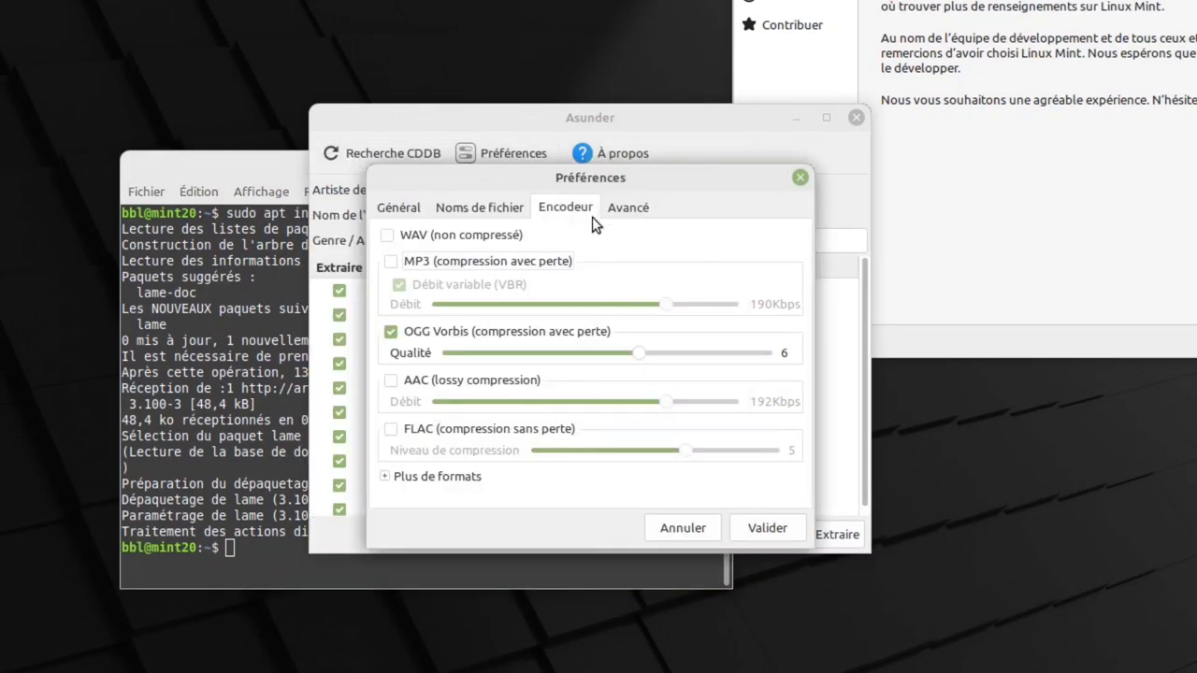
left_click(391, 261)
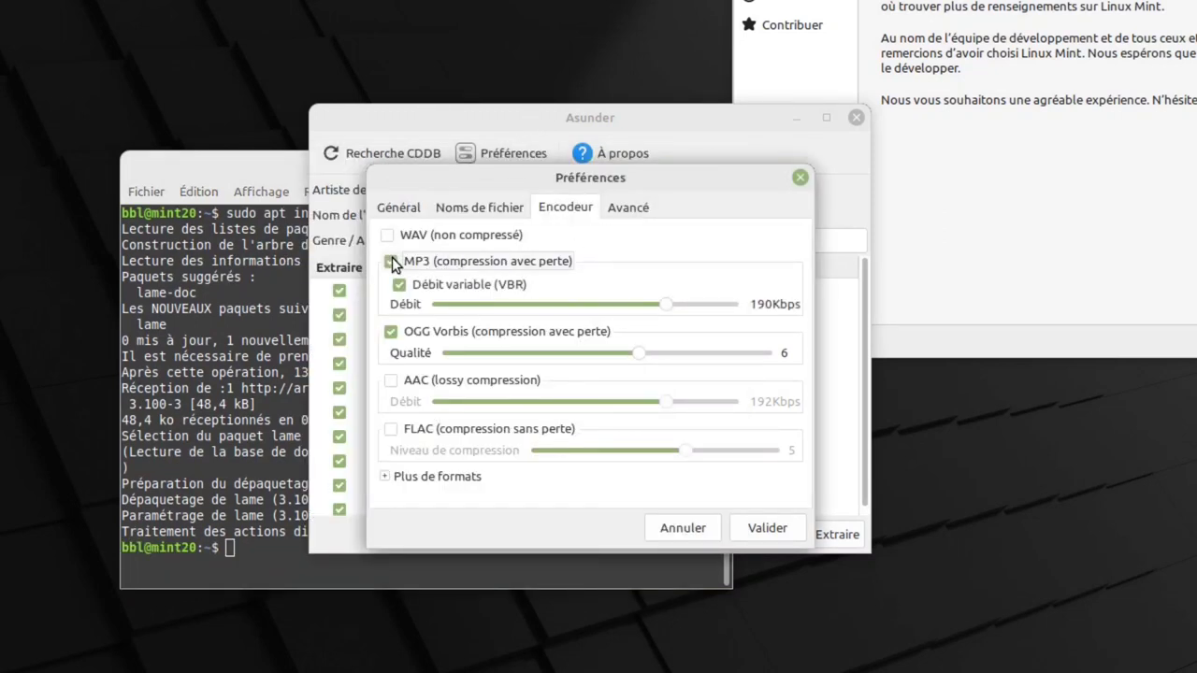
left_click(391, 333)
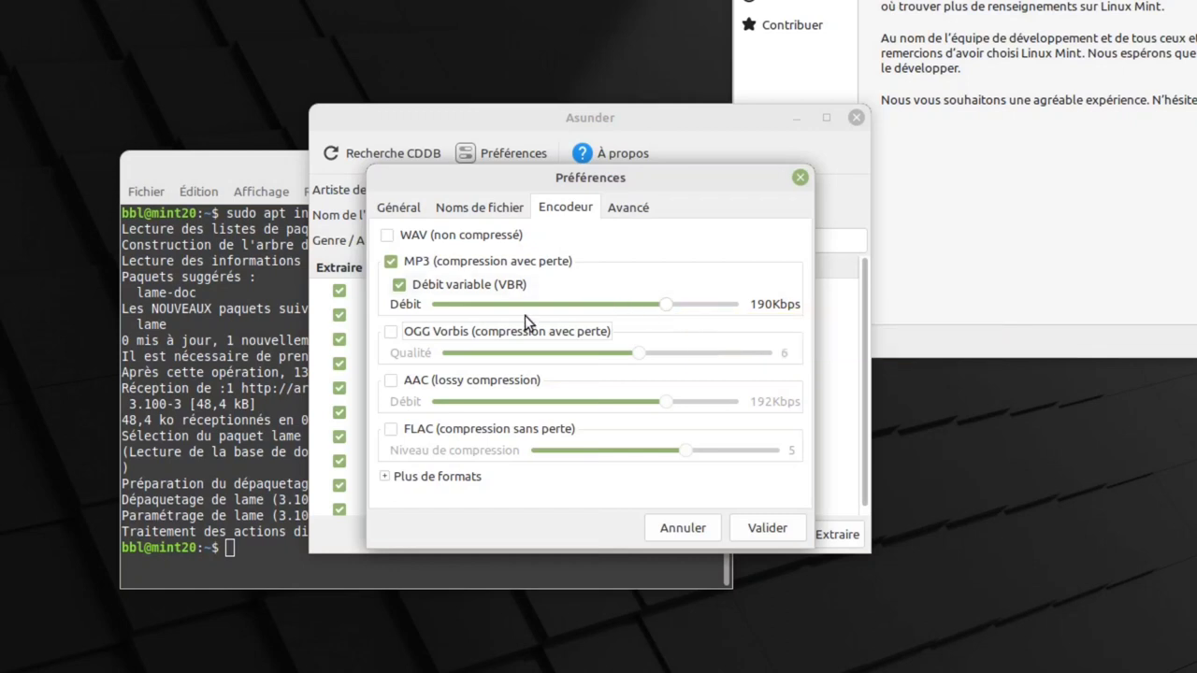
left_click(384, 479)
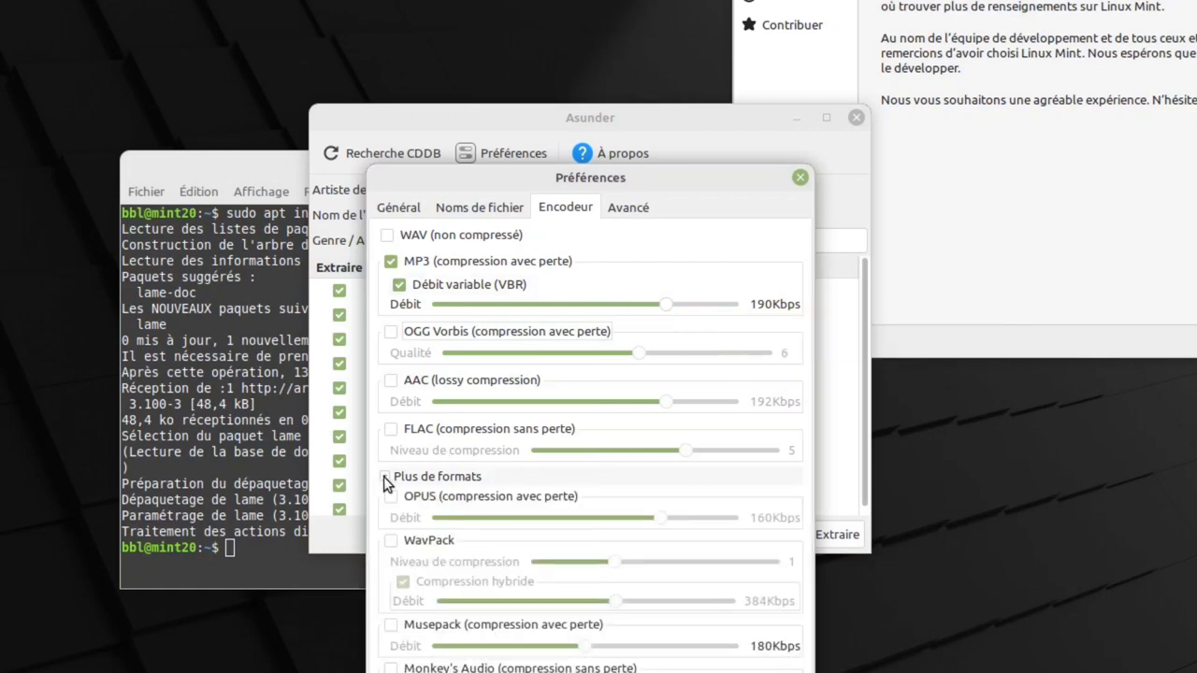
left_click(384, 479)
Set the CDDB server to gnudb.gnudb.org in Asunder's advanced preferences and look up the disc's information.
left_click(608, 211)
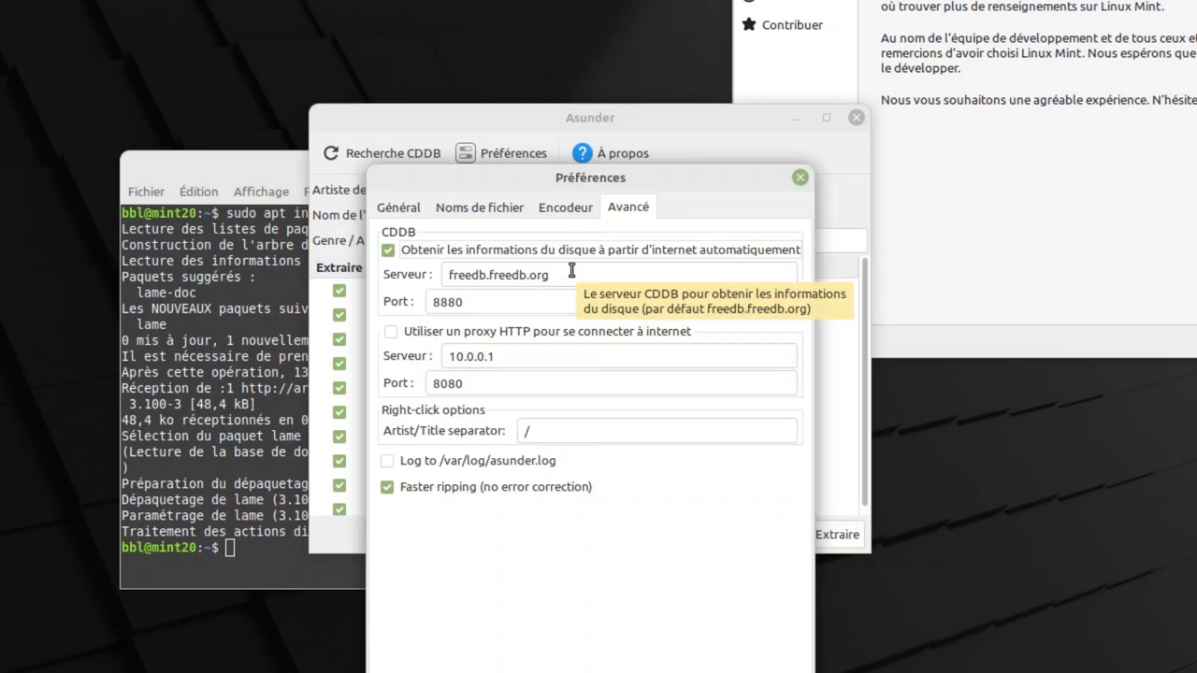
left_click_drag(572, 273, 439, 278)
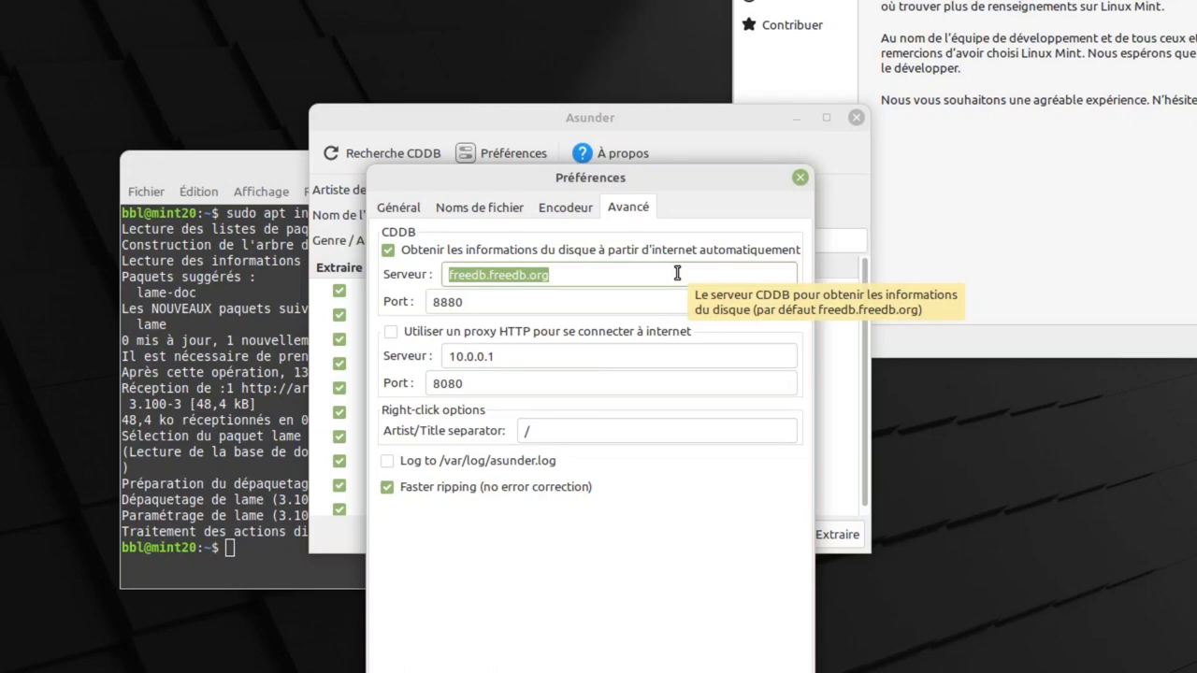
type("gnu")
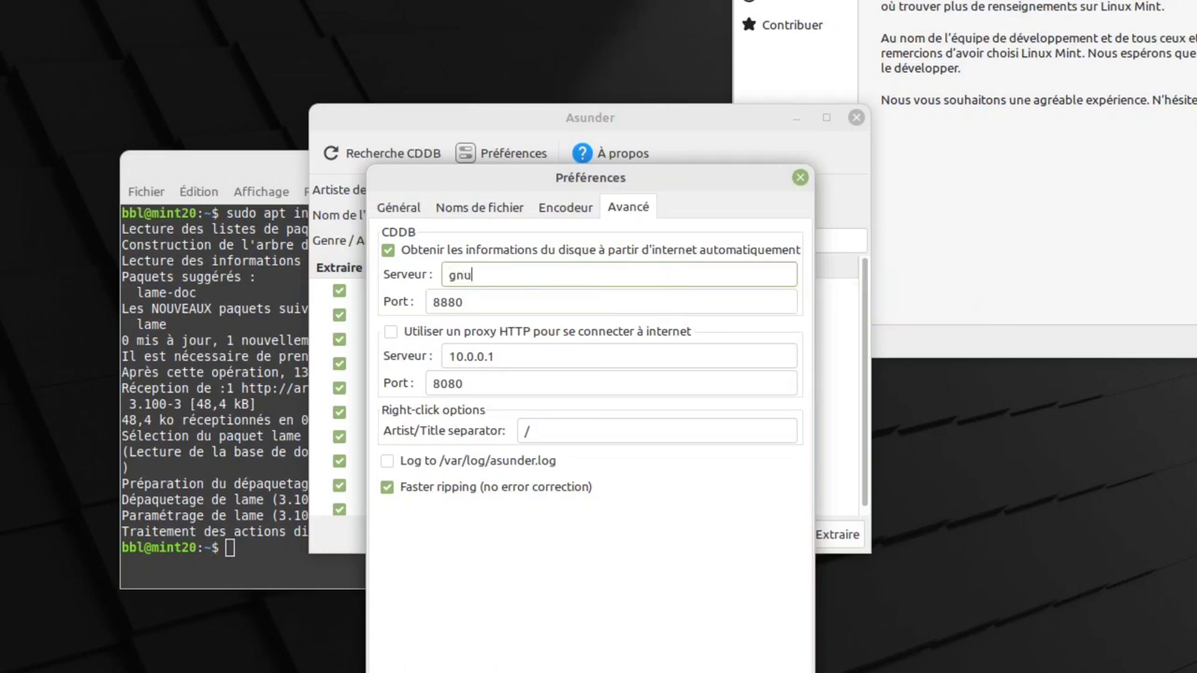
type("db.gnudb.org")
key("Return")
left_click(409, 156)
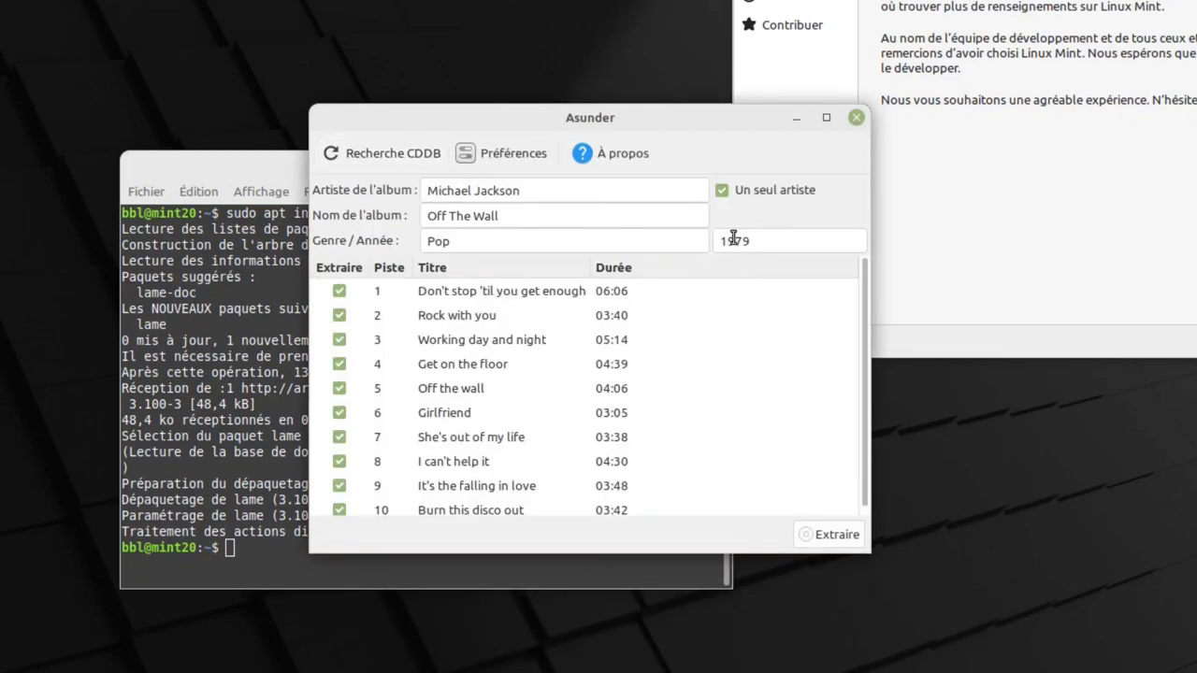
Turn off the single-artist option for the album and start extracting all checked tracks.
left_click(722, 191)
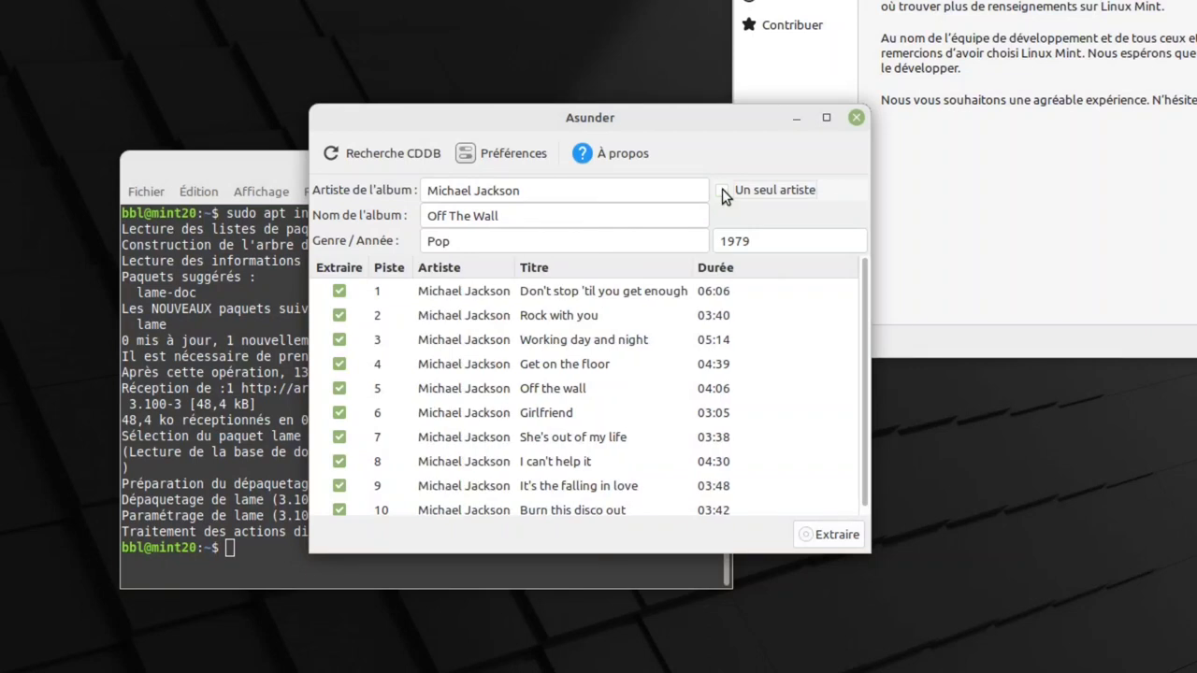
left_click(829, 537)
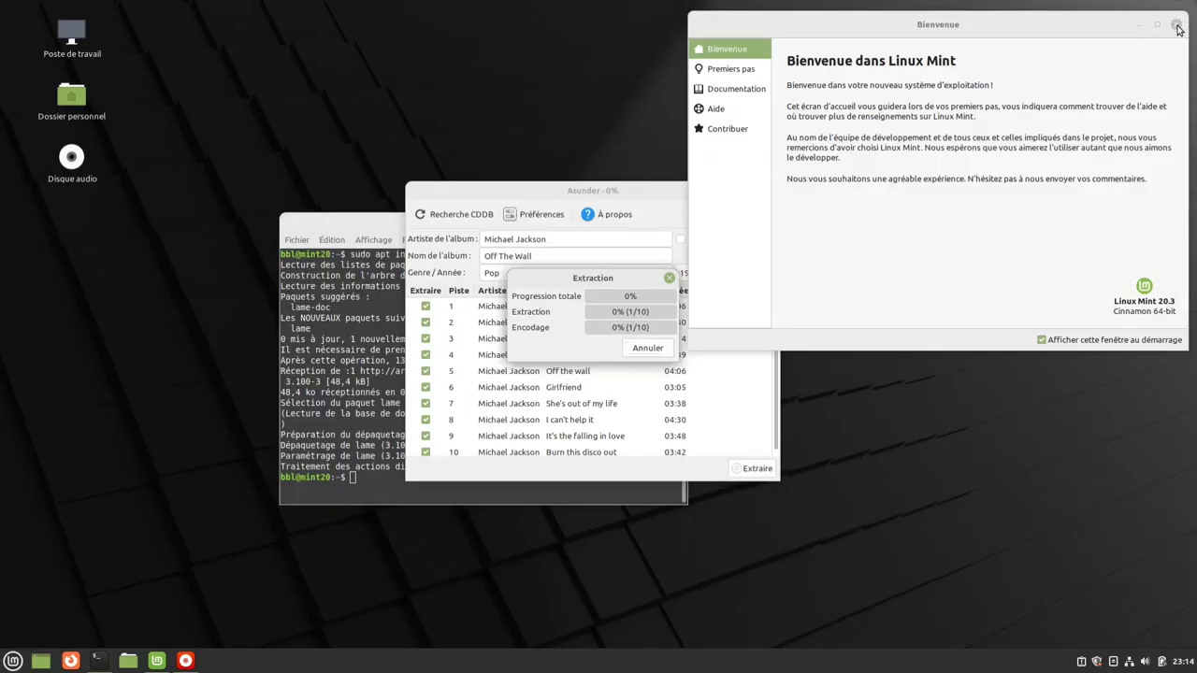
Close the Linux Mint welcome window and the terminal while the extraction runs.
left_click(1177, 18)
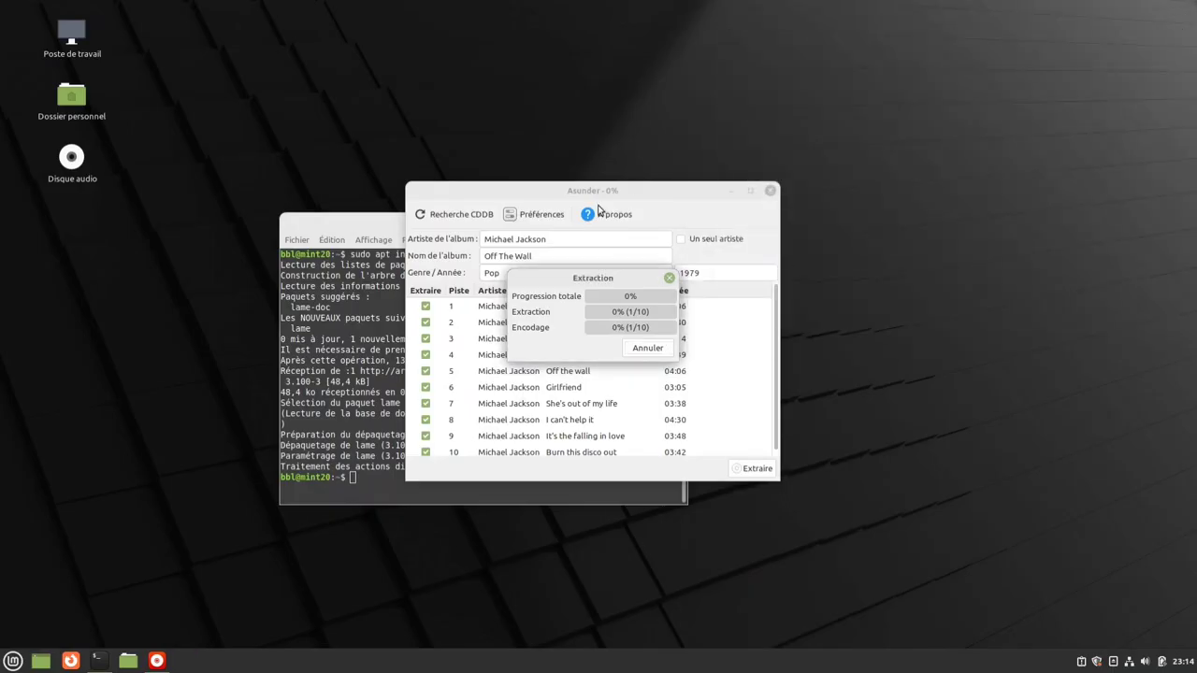
left_click(378, 234)
left_click(678, 224)
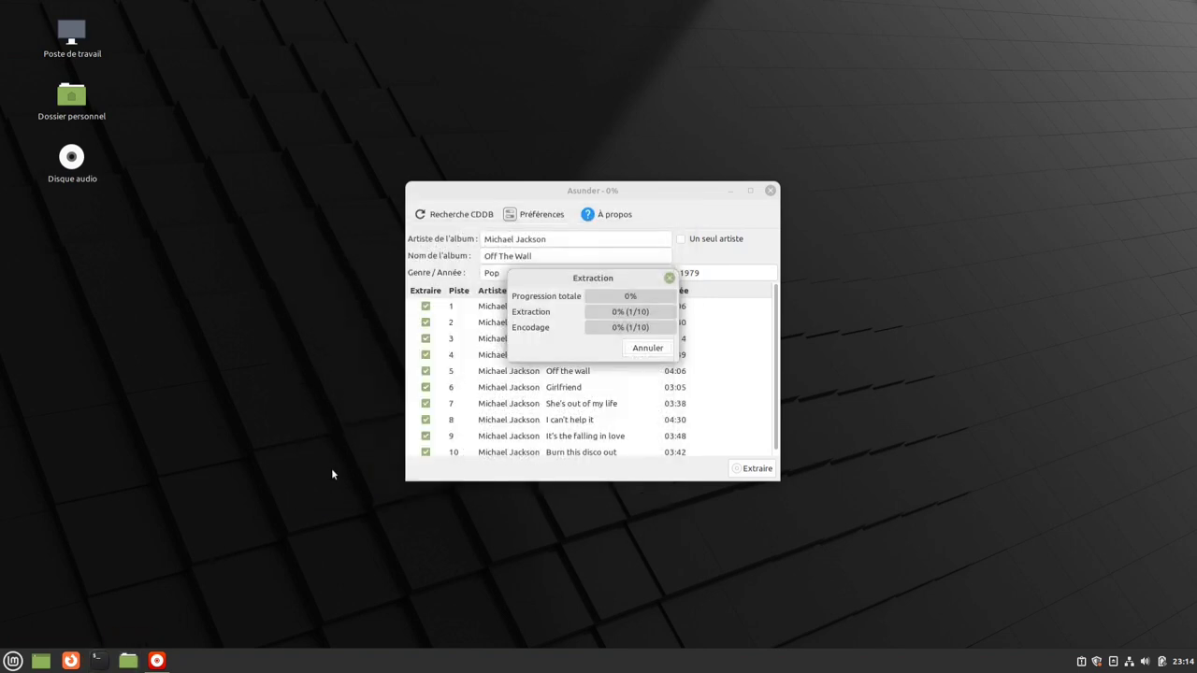
Arrange the file manager beside the extraction windows and open the Michael Jackson - Off The Wall folder in Musique/Asunder.
left_click(381, 291)
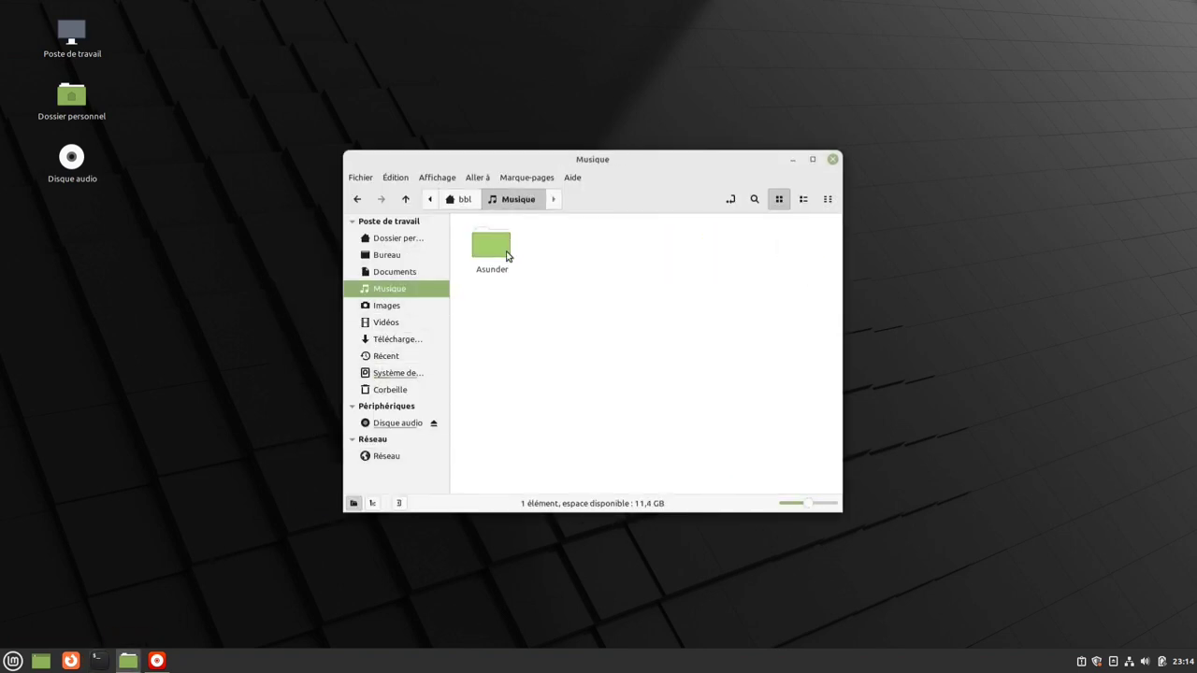
double_click(505, 257)
left_click_drag(823, 143, 1137, 46)
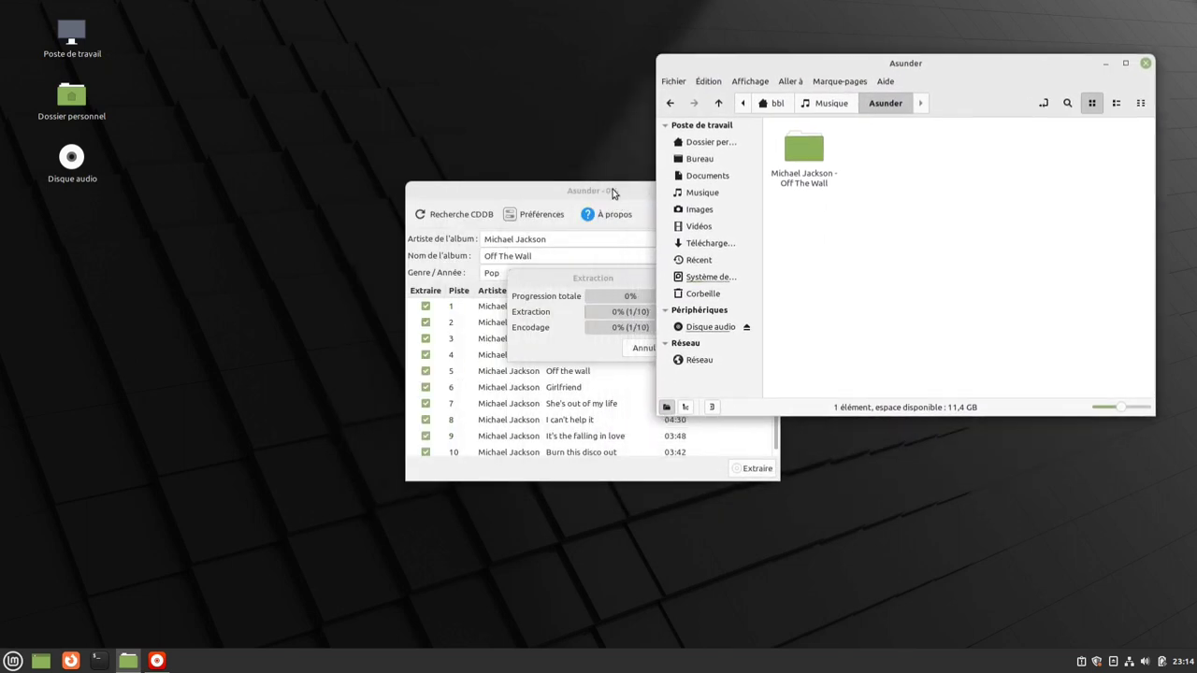
left_click_drag(617, 204, 486, 221)
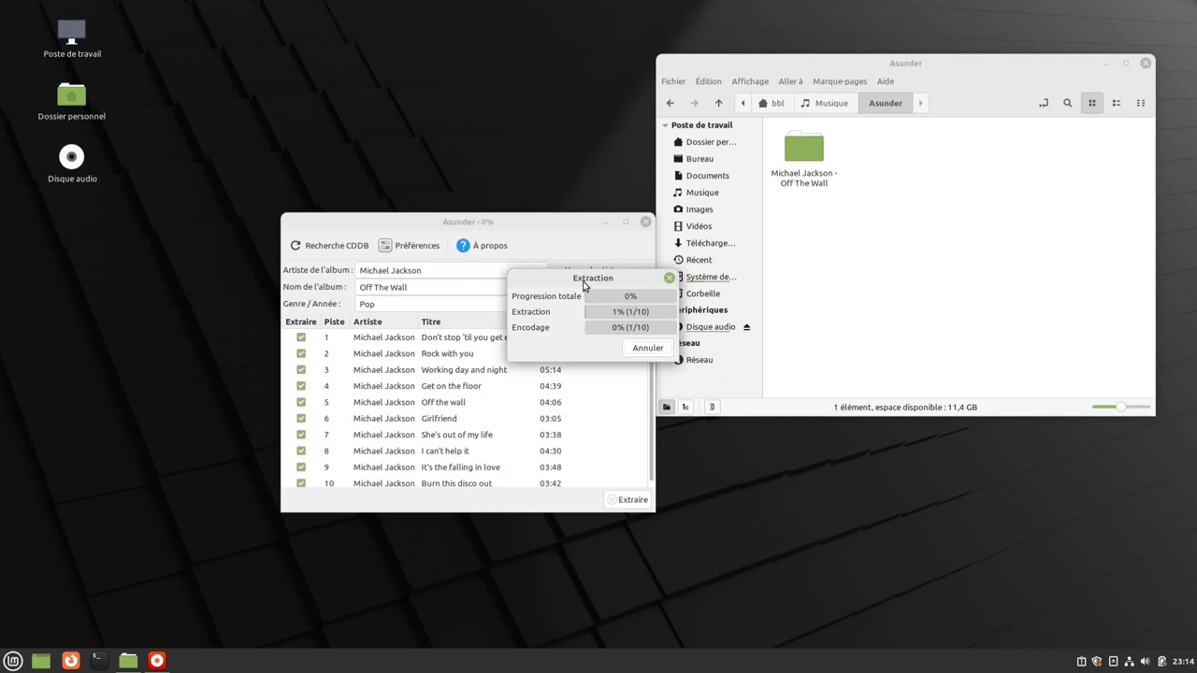
left_click_drag(609, 304, 762, 487)
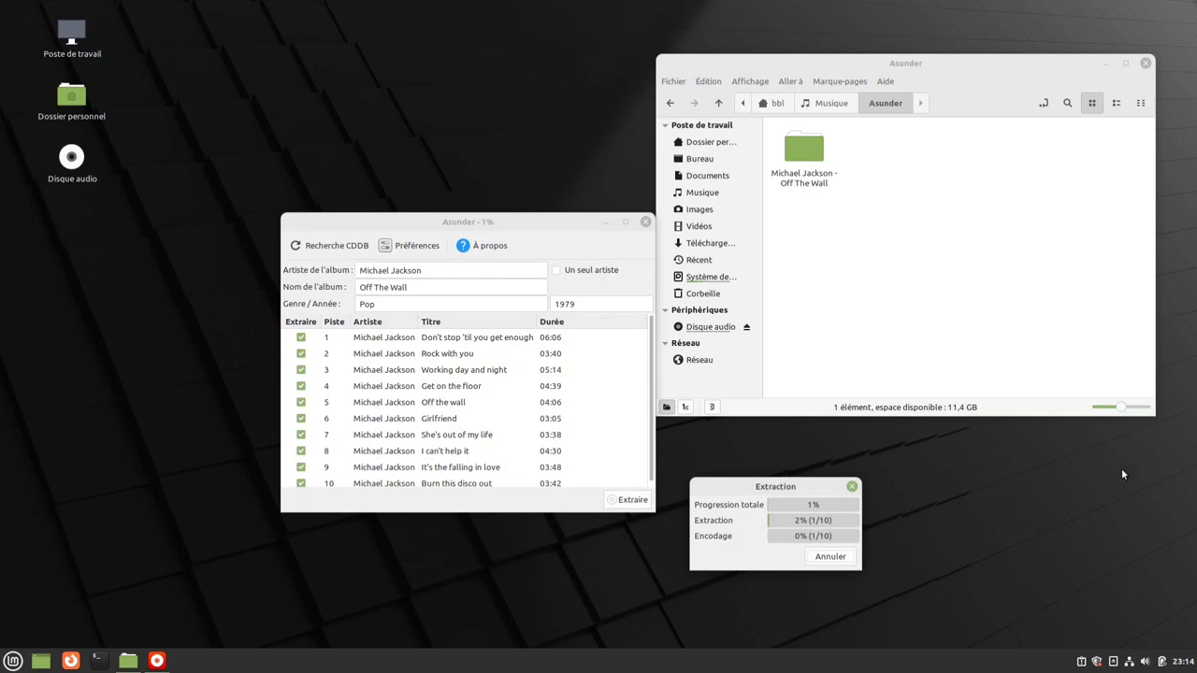
double_click(803, 150)
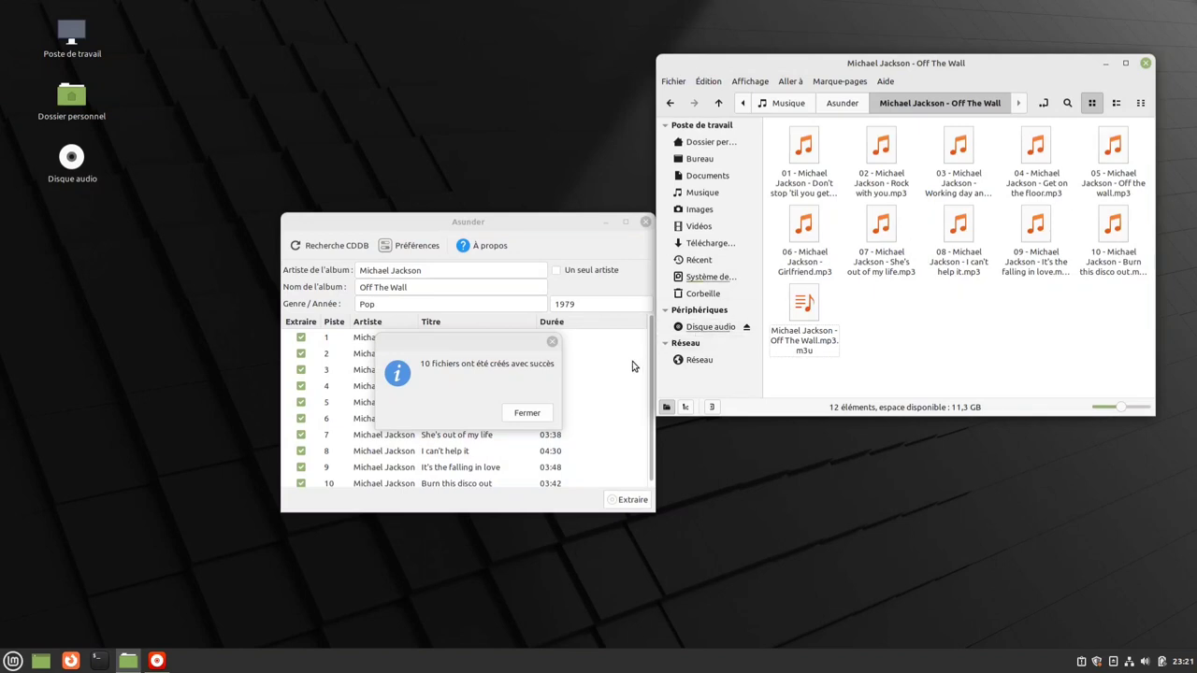
Dismiss the extraction report and view Asunder's version and supported formats in its About information.
left_click(527, 413)
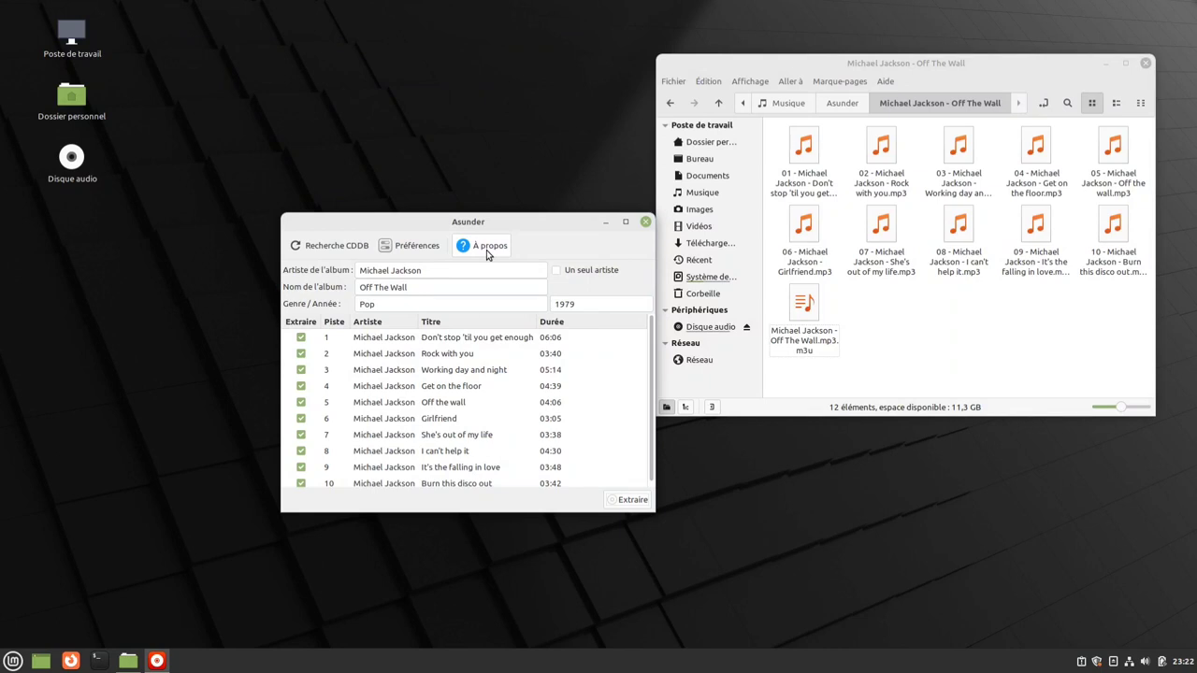
left_click(487, 251)
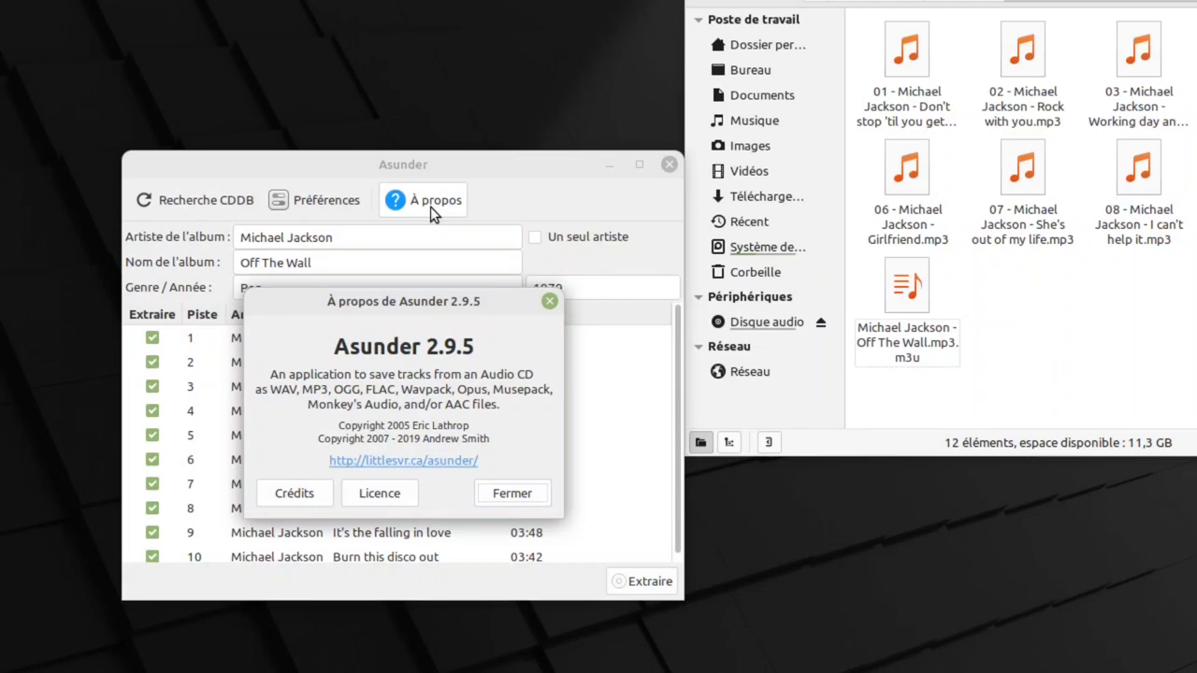
left_click(547, 494)
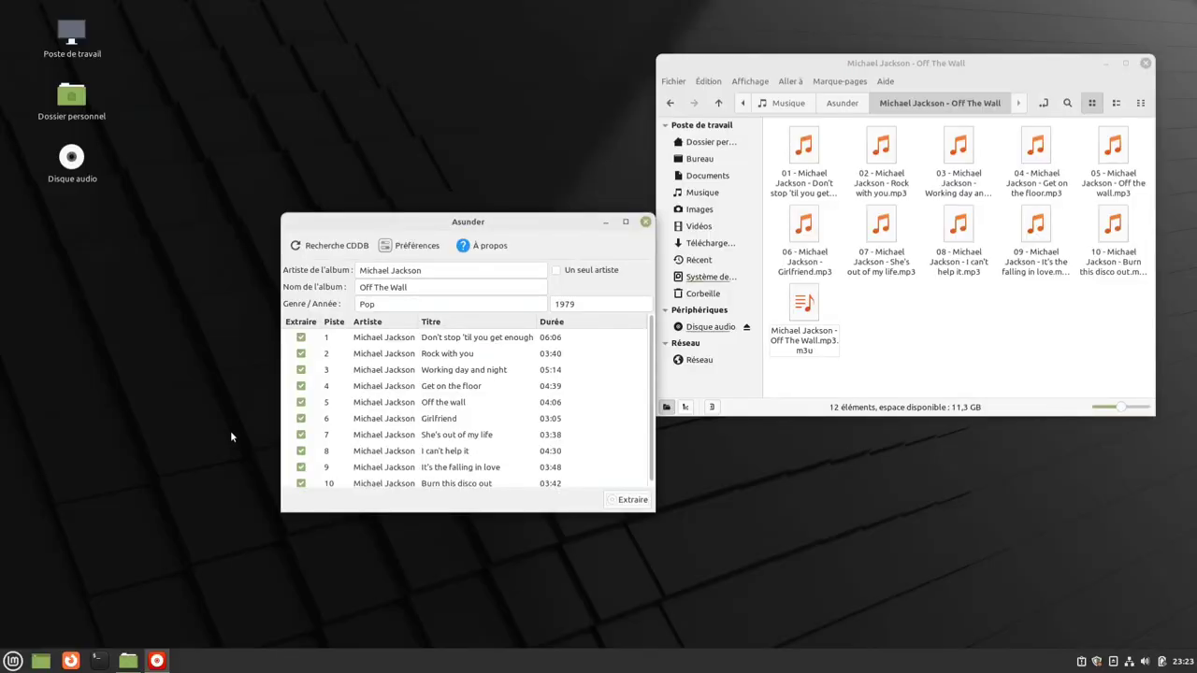
Open a terminal and install the tag editor with sudo apt install easytag, entering the account password and accepting the installation.
left_click(96, 660)
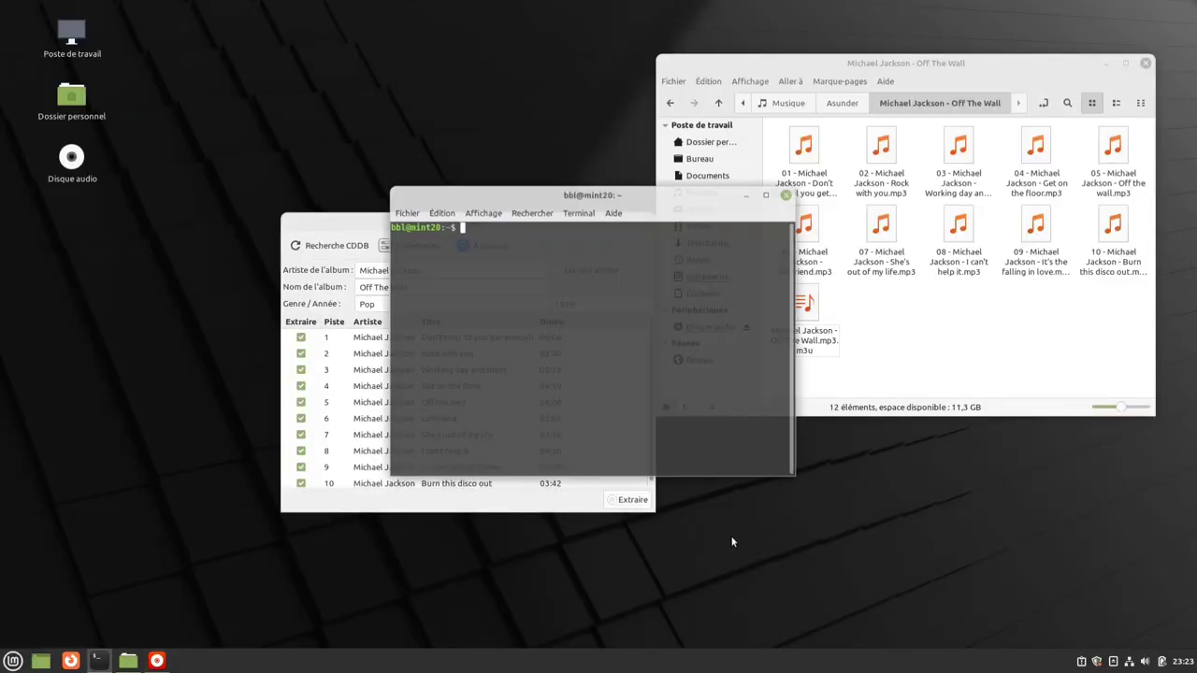
type("sudo ")
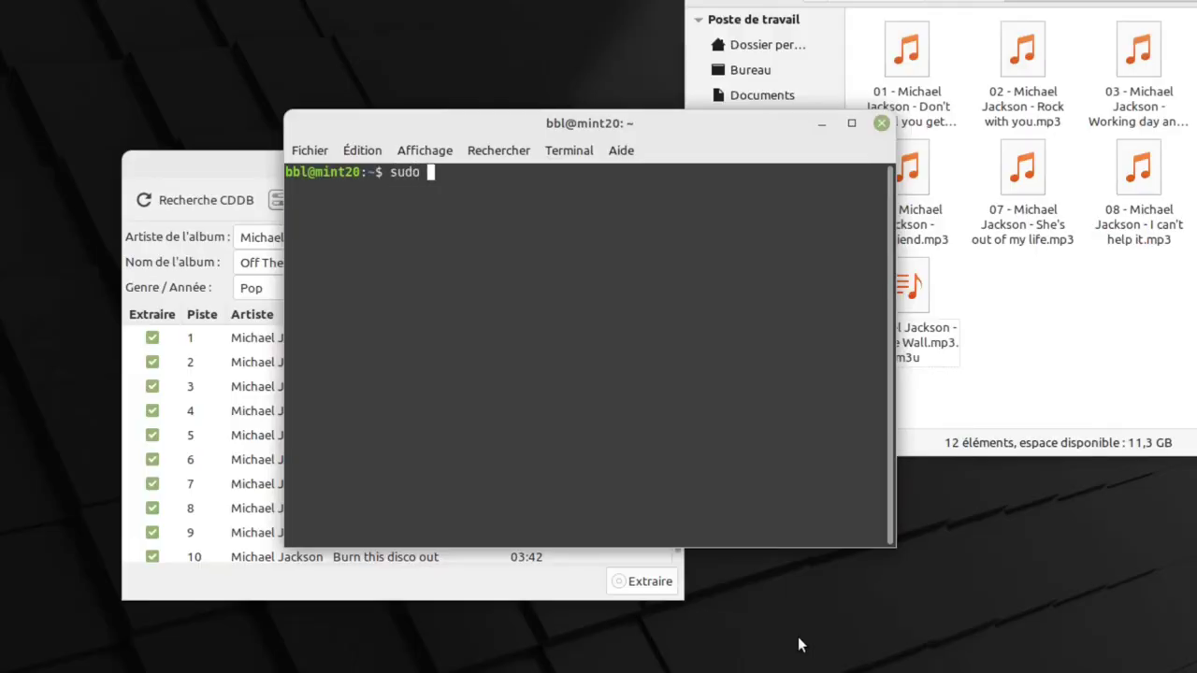
type("apt install ea")
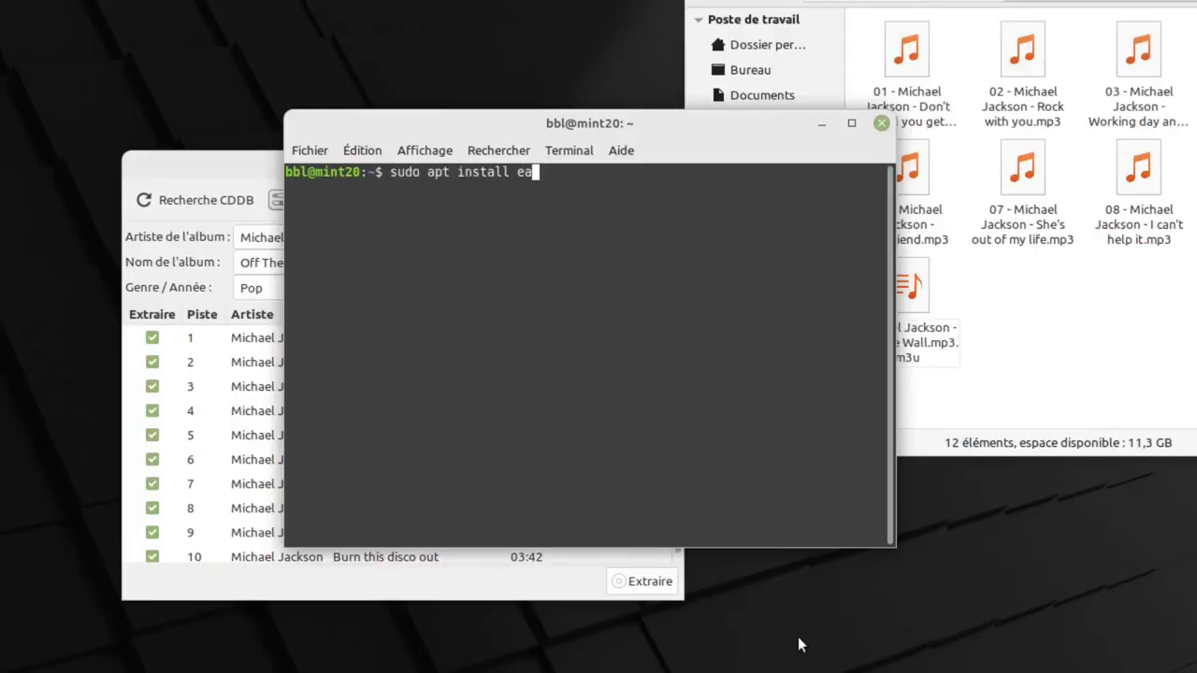
type("sytag")
key("Return")
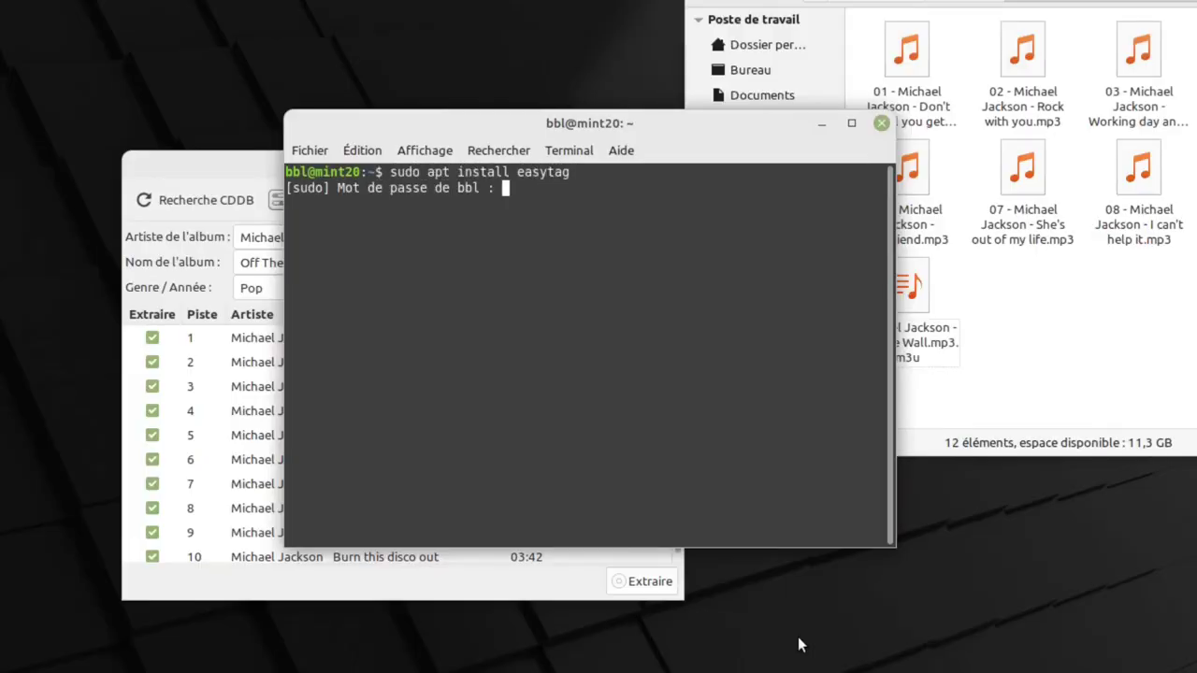
type("******")
key("Return")
key("Return")
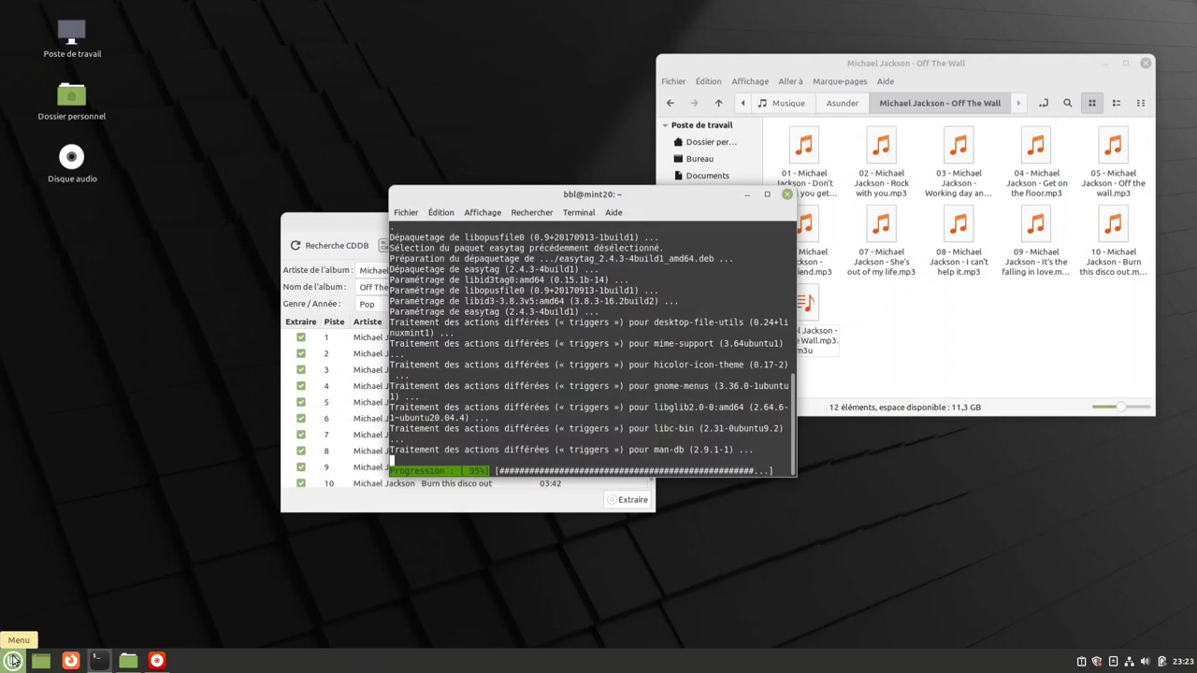
Find and launch EasyTAG to examine the ID3 tags of the ripped album.
left_click(12, 661)
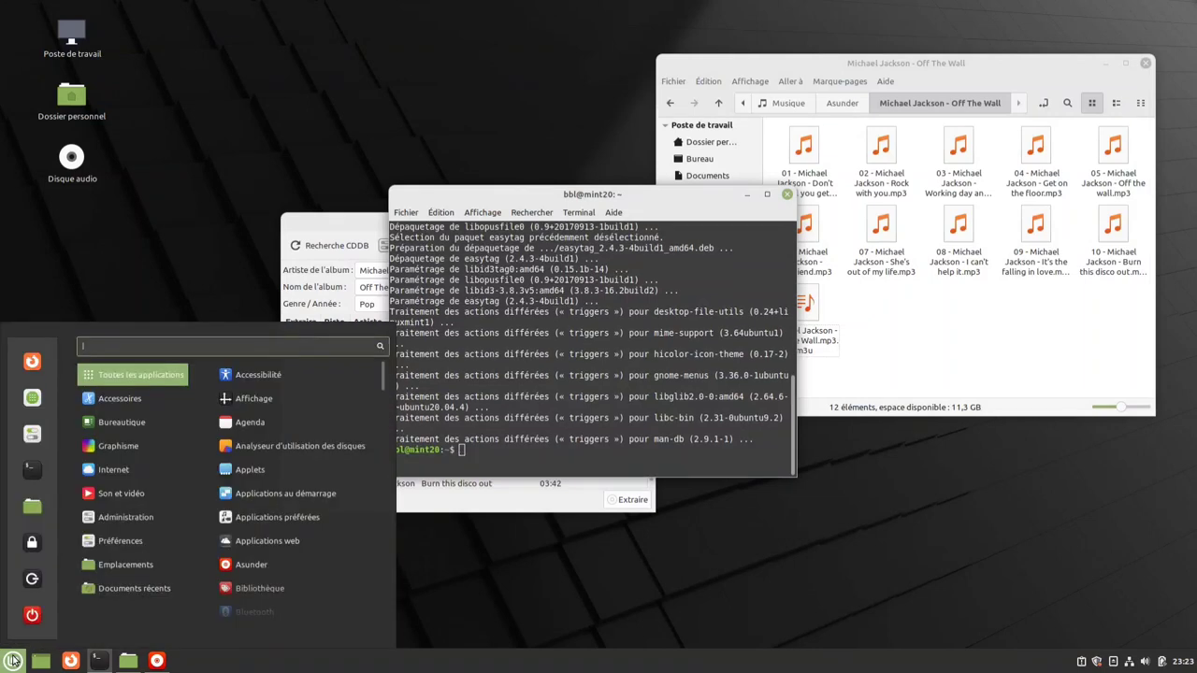
type("eas")
left_click(254, 374)
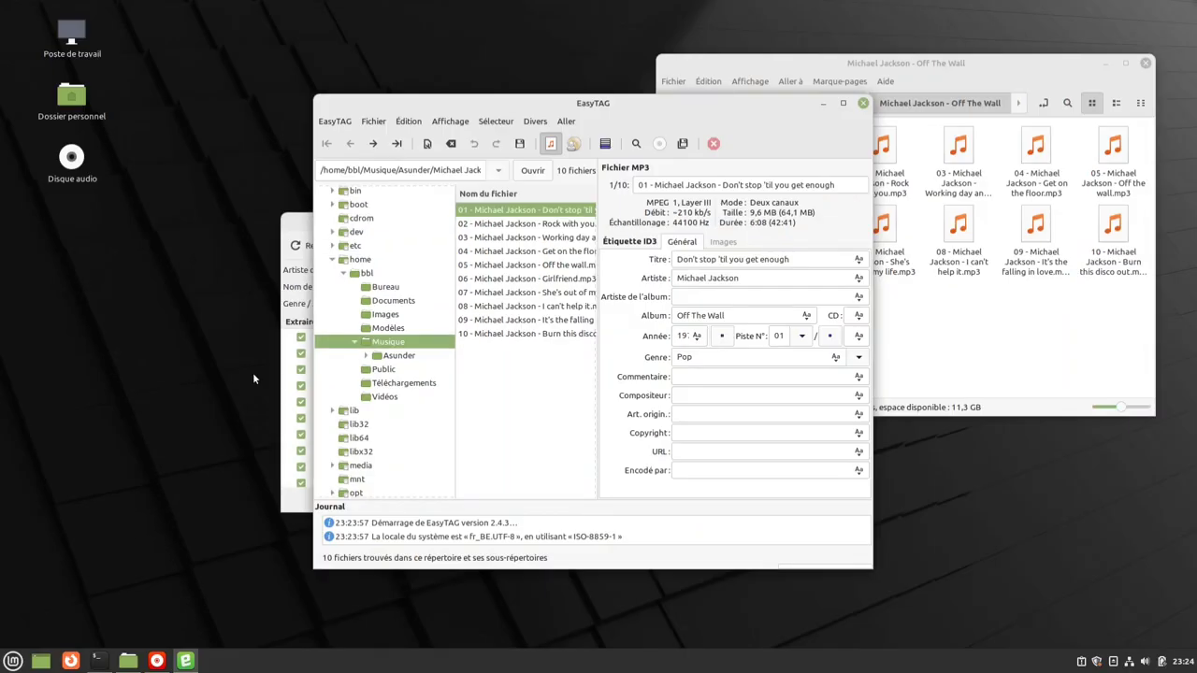
Close EasyTAG, the album's file manager window, and the terminal.
left_click(862, 103)
left_click(1145, 63)
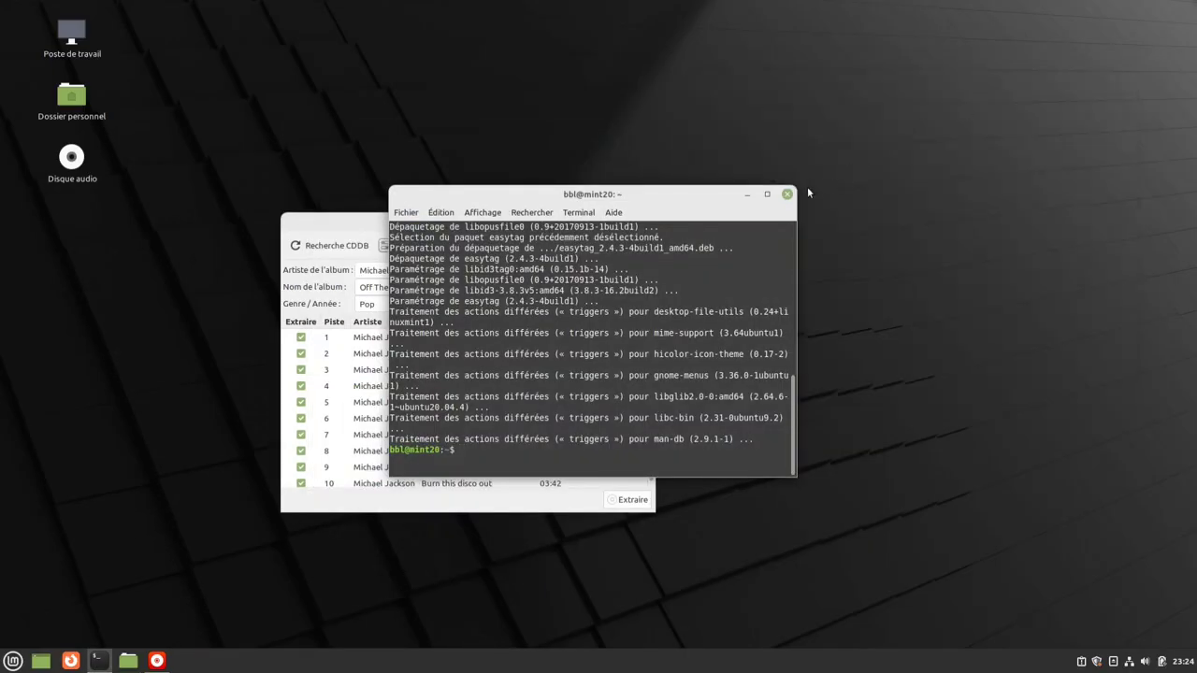
left_click(788, 194)
Review the CDDB server setting in Asunder's advanced preferences without saving any changes.
left_click(428, 246)
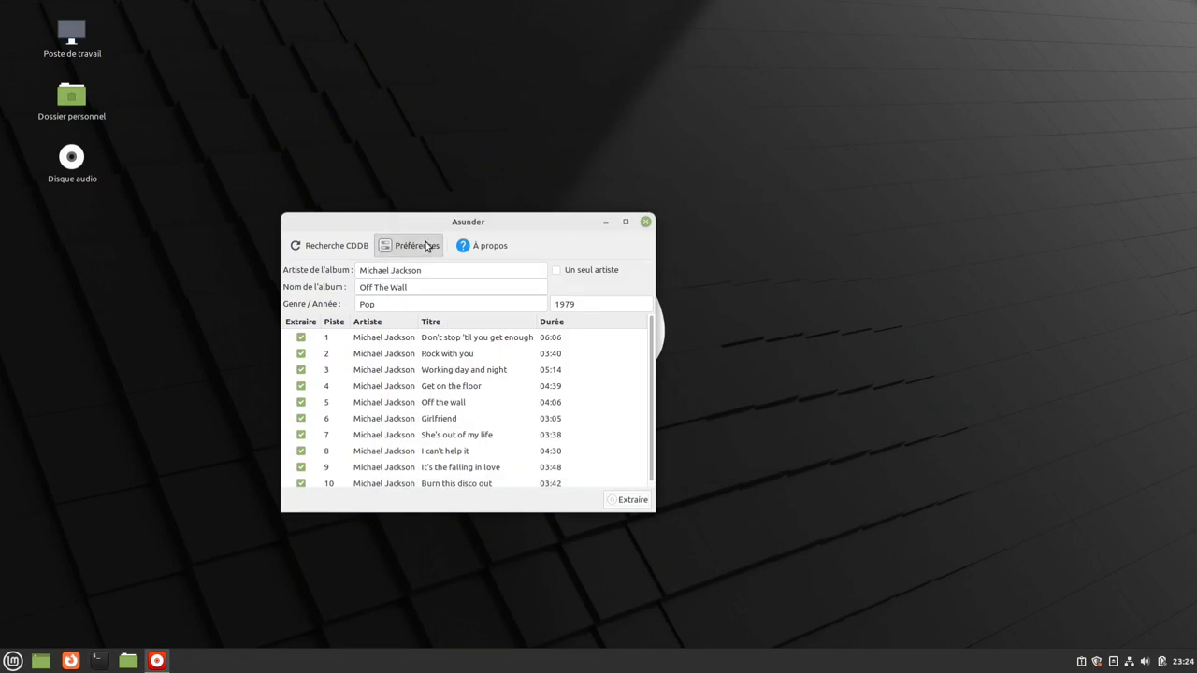
left_click(496, 284)
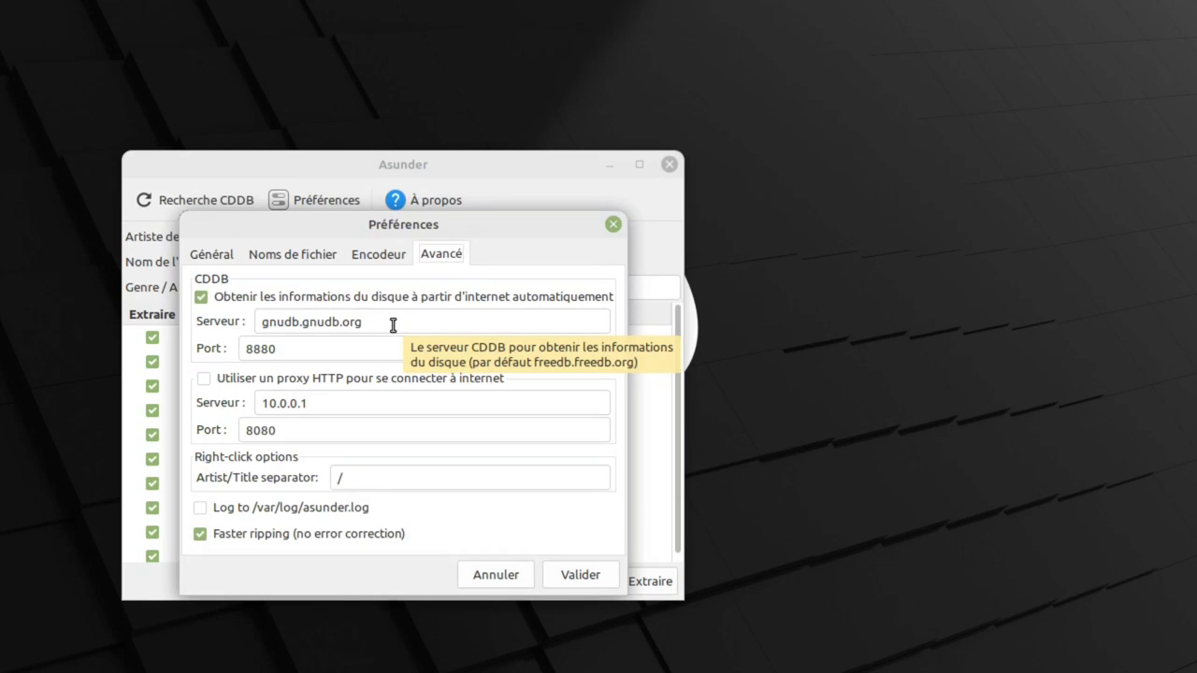
left_click(517, 579)
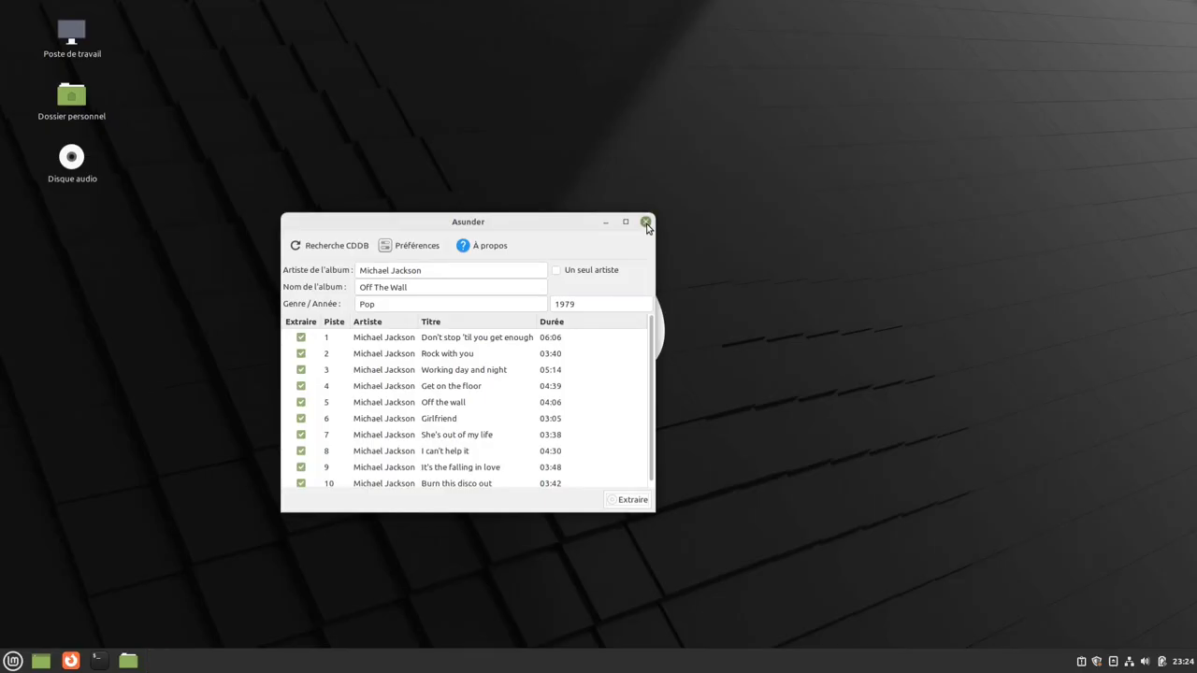
Close Asunder and shut down the Linux Mint virtual machine.
left_click(670, 164)
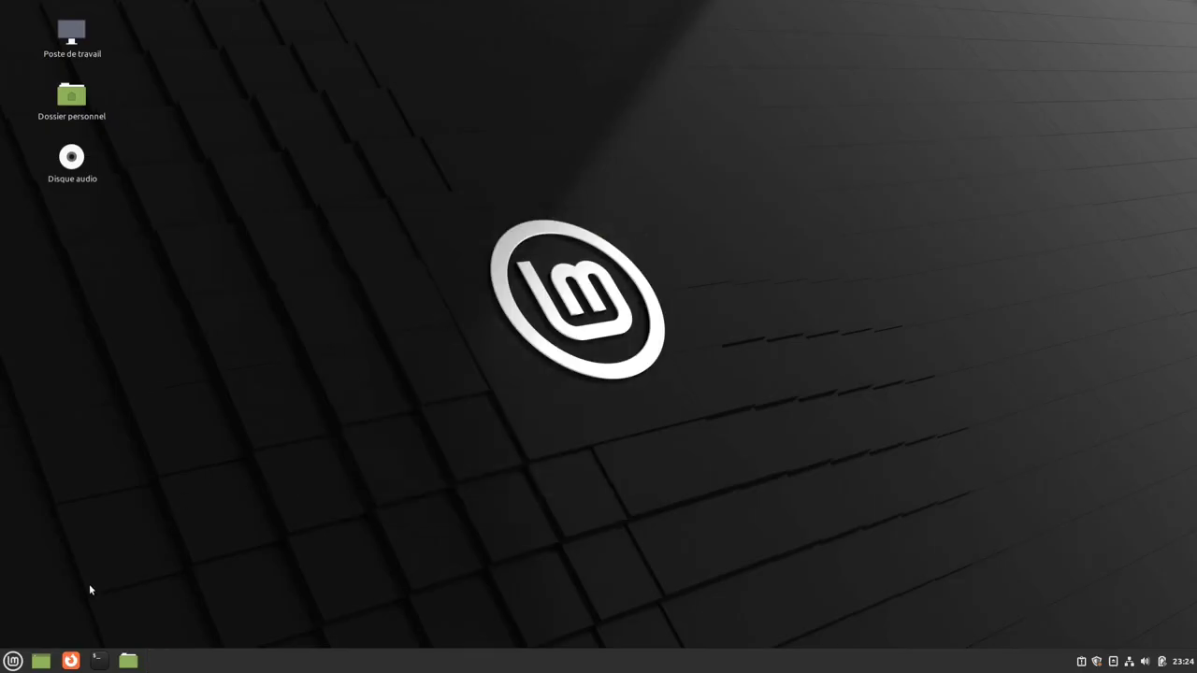
left_click(13, 662)
left_click(33, 614)
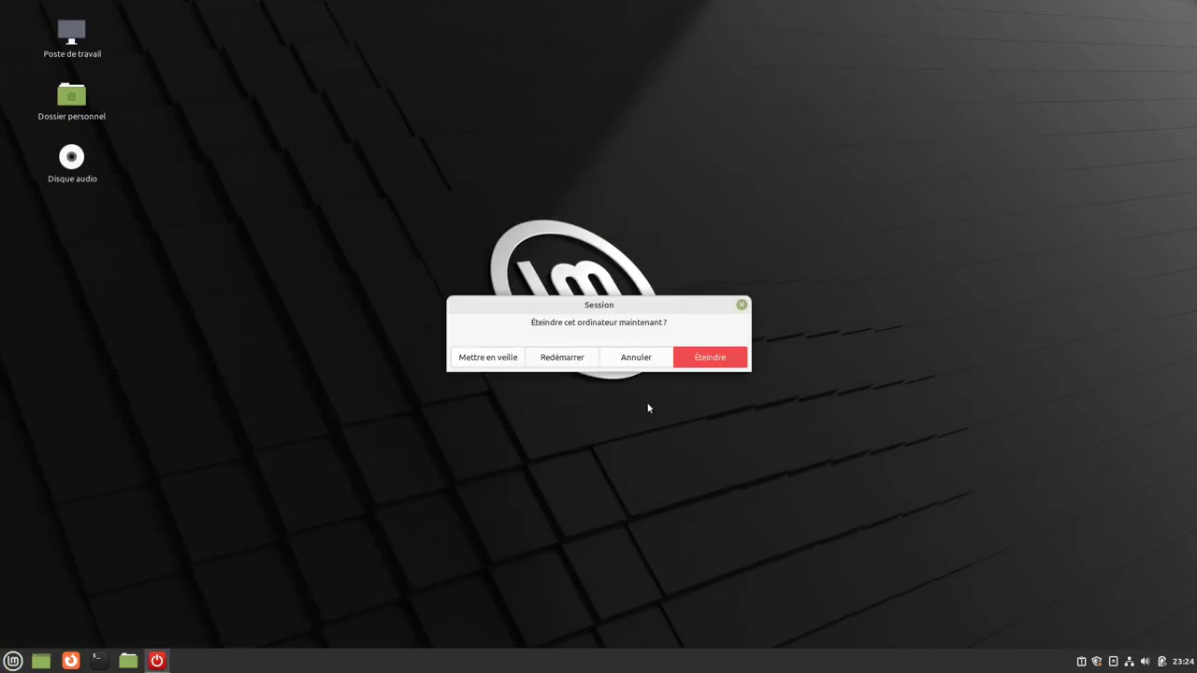
left_click(698, 362)
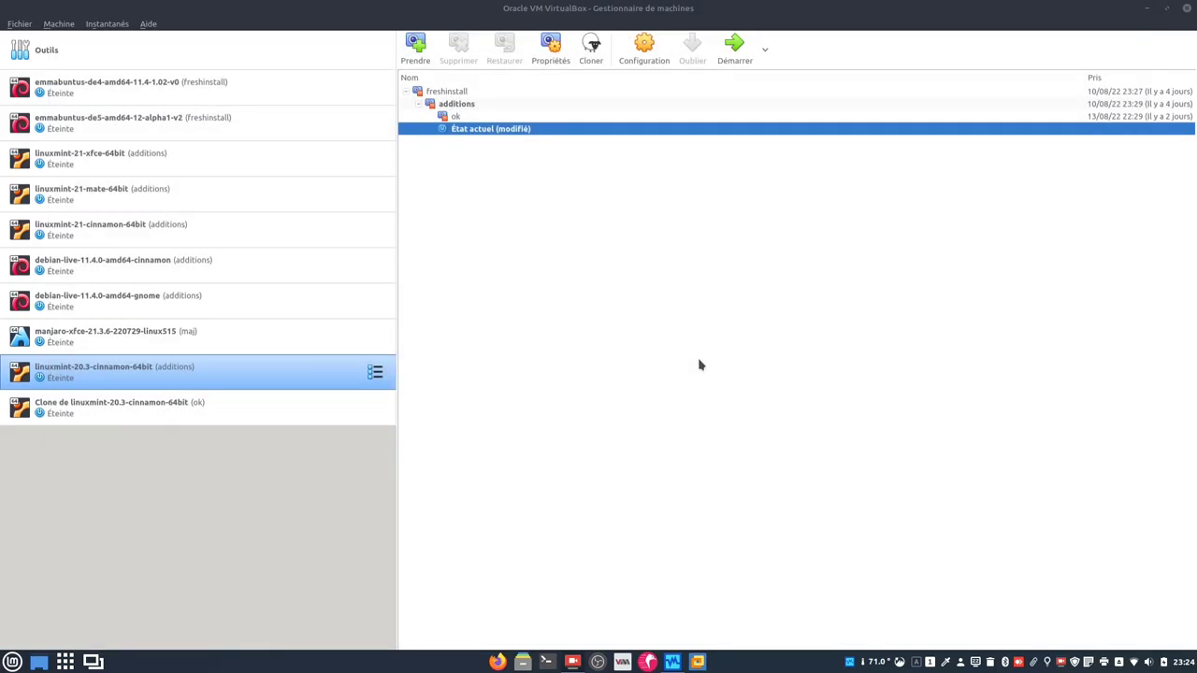
Minimize VirtualBox and run sudo apt install asunder in a host terminal, entering the sudo password and accepting the installation.
left_click(1148, 10)
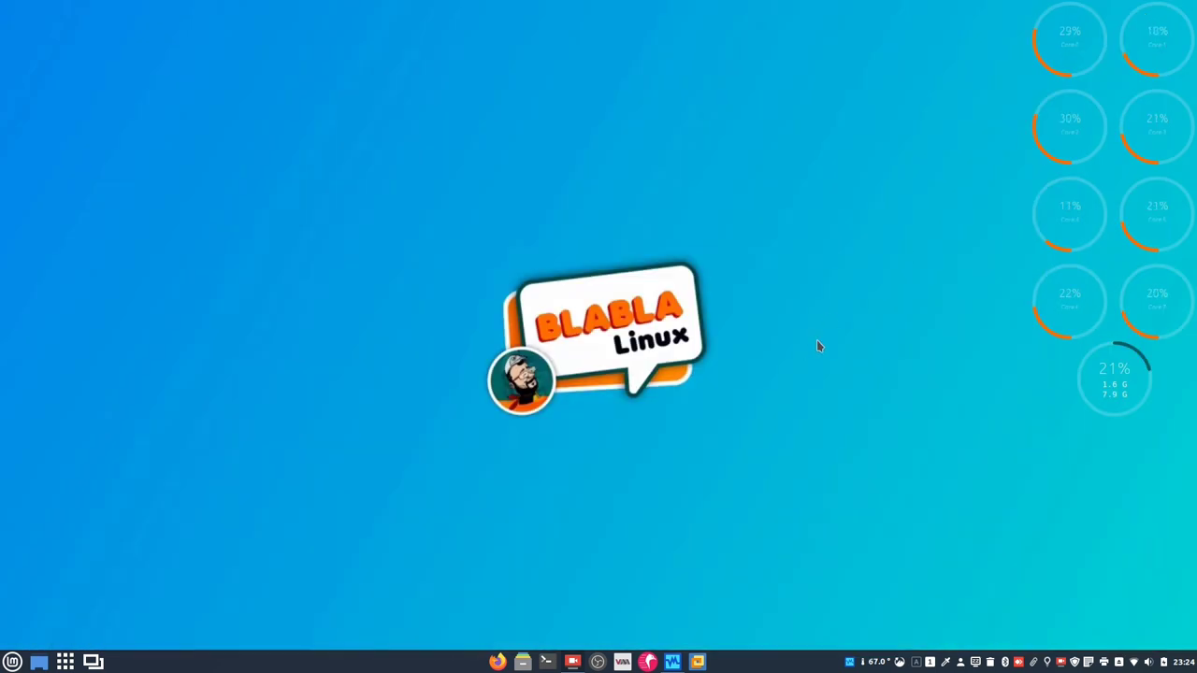
left_click(547, 661)
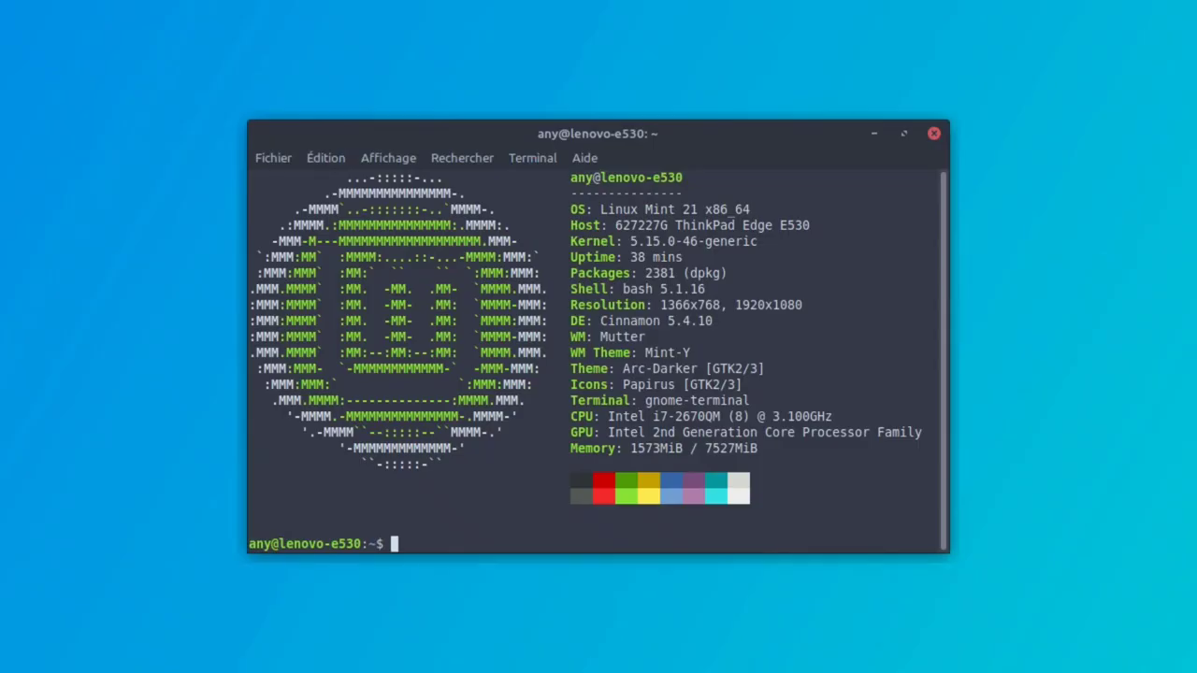
type("sudo apt inst")
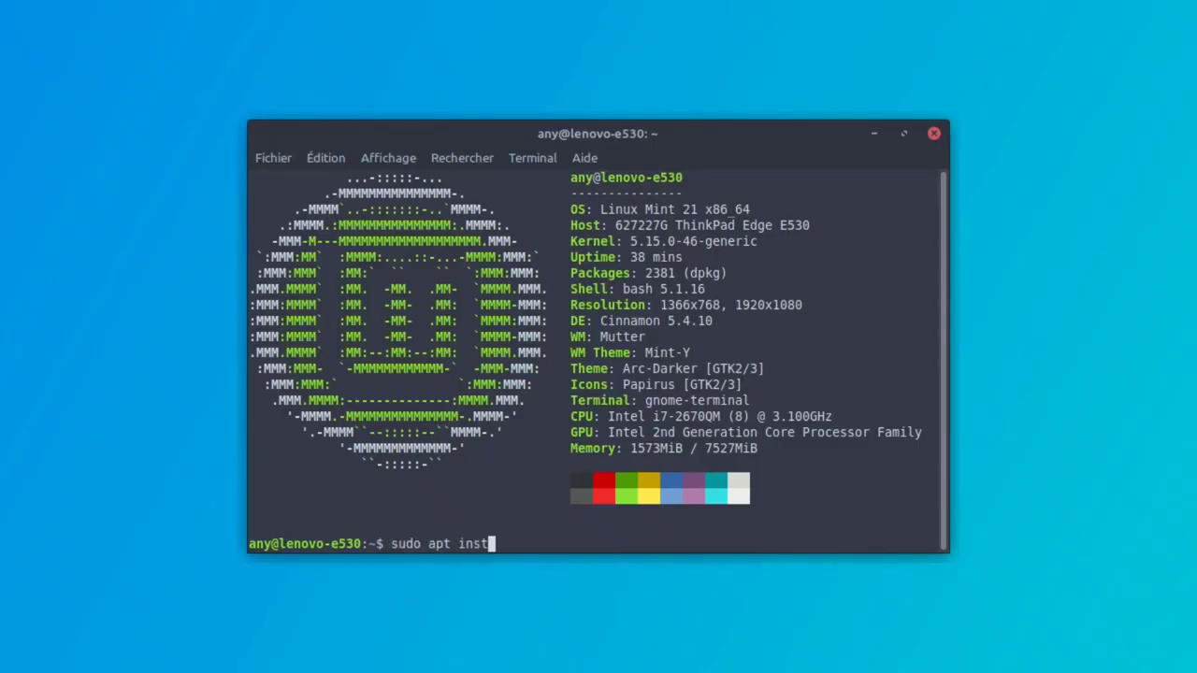
type("all asunder")
key("Return")
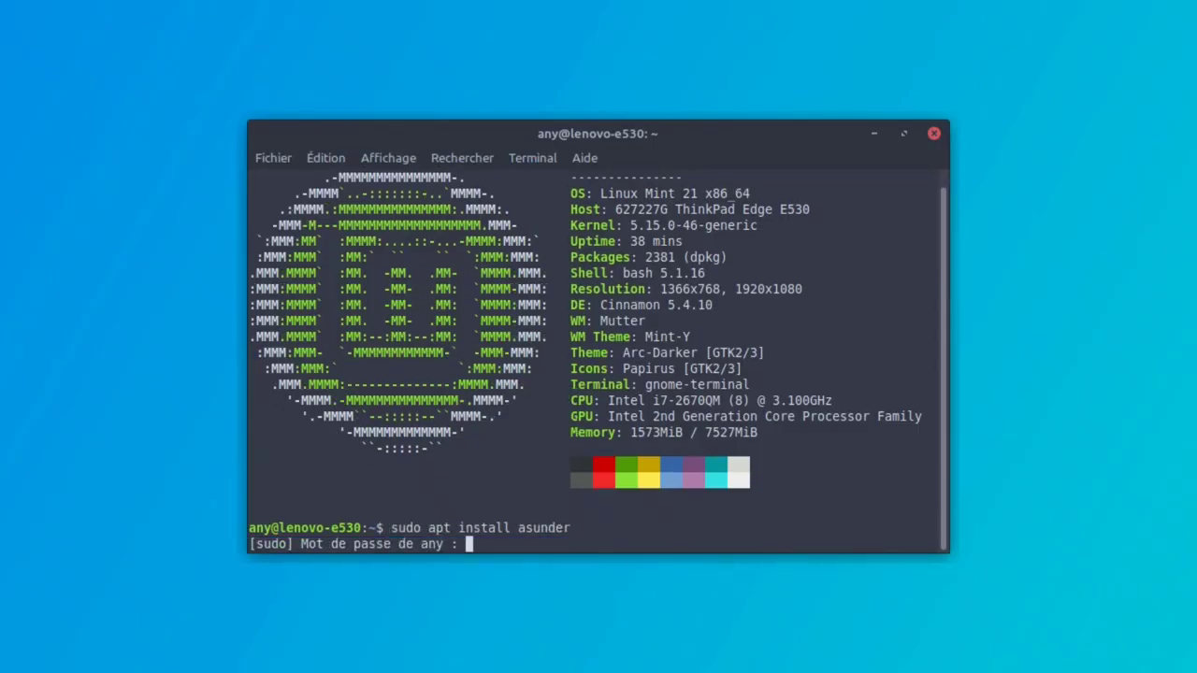
type("********")
key("Return")
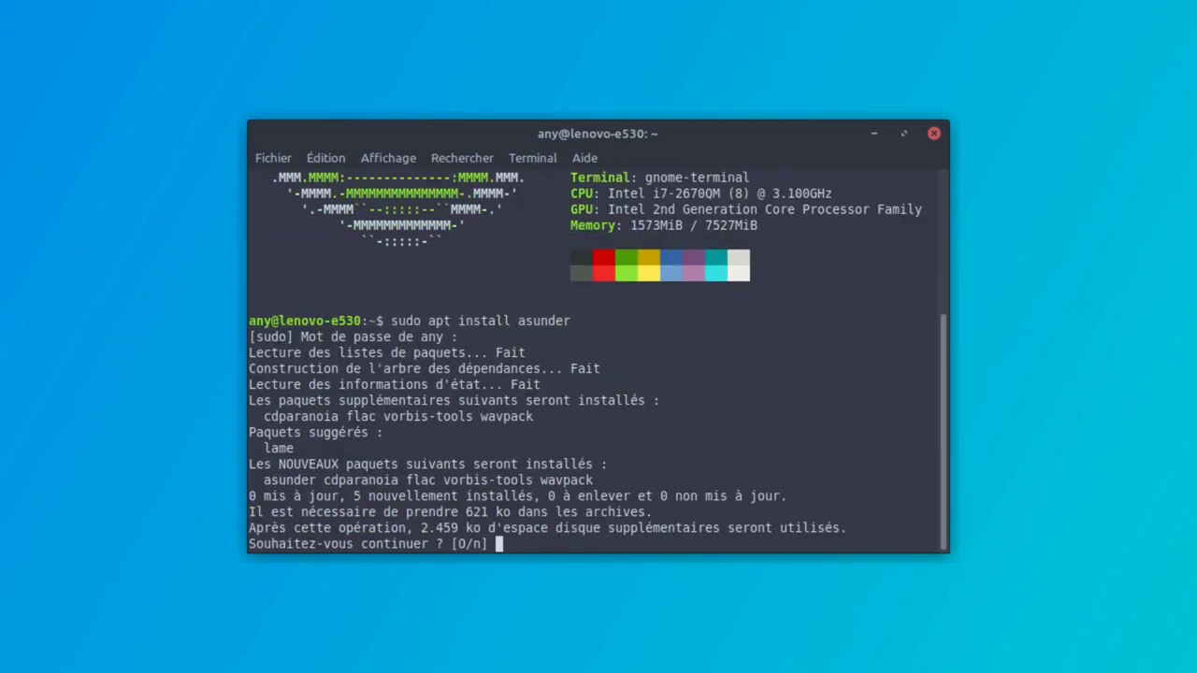
key("Return")
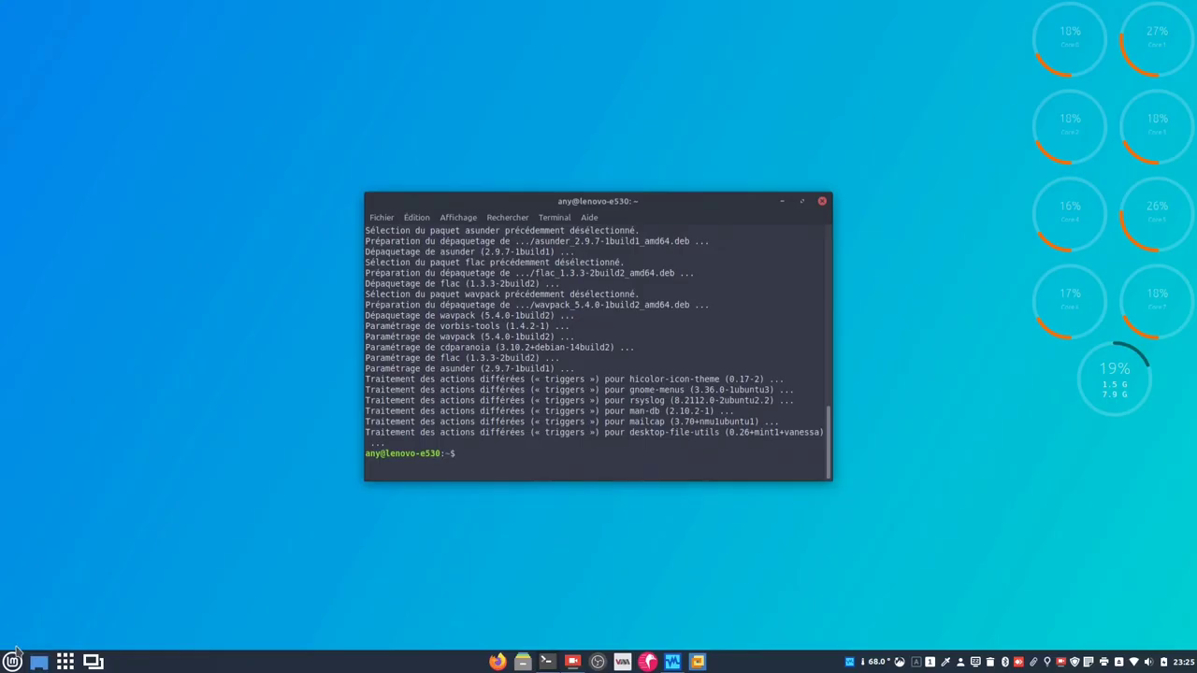
Find and launch Asunder on the host, and check its version in the About information.
left_click(13, 660)
type("asul")
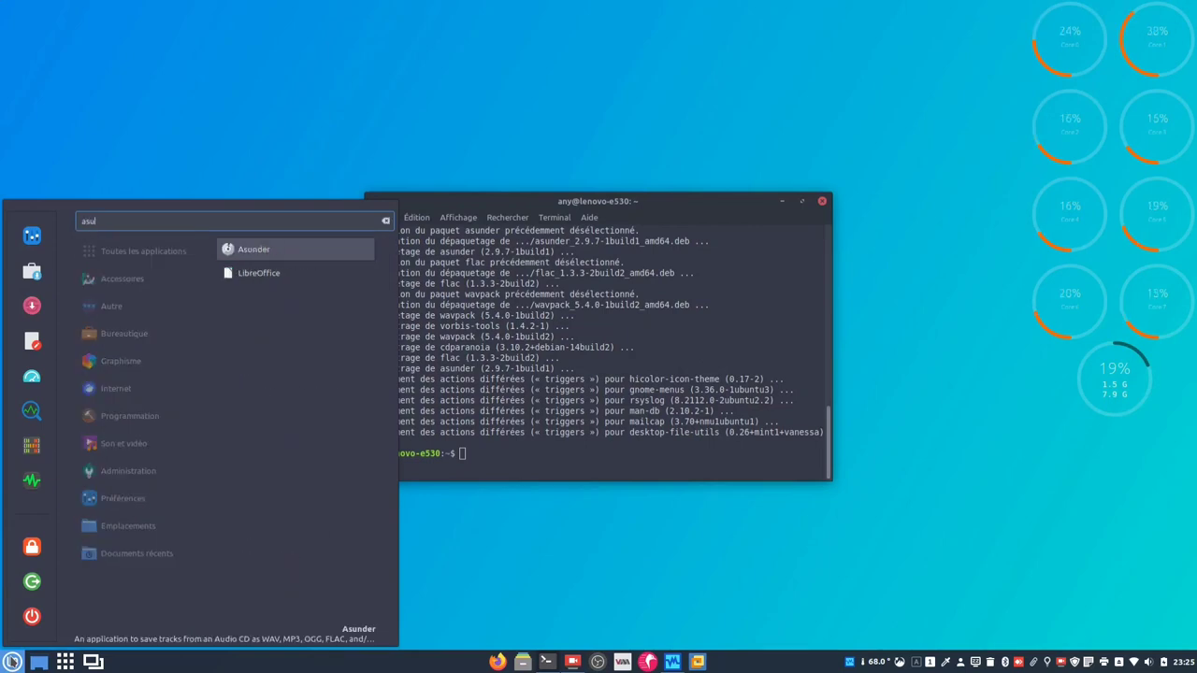
left_click(239, 251)
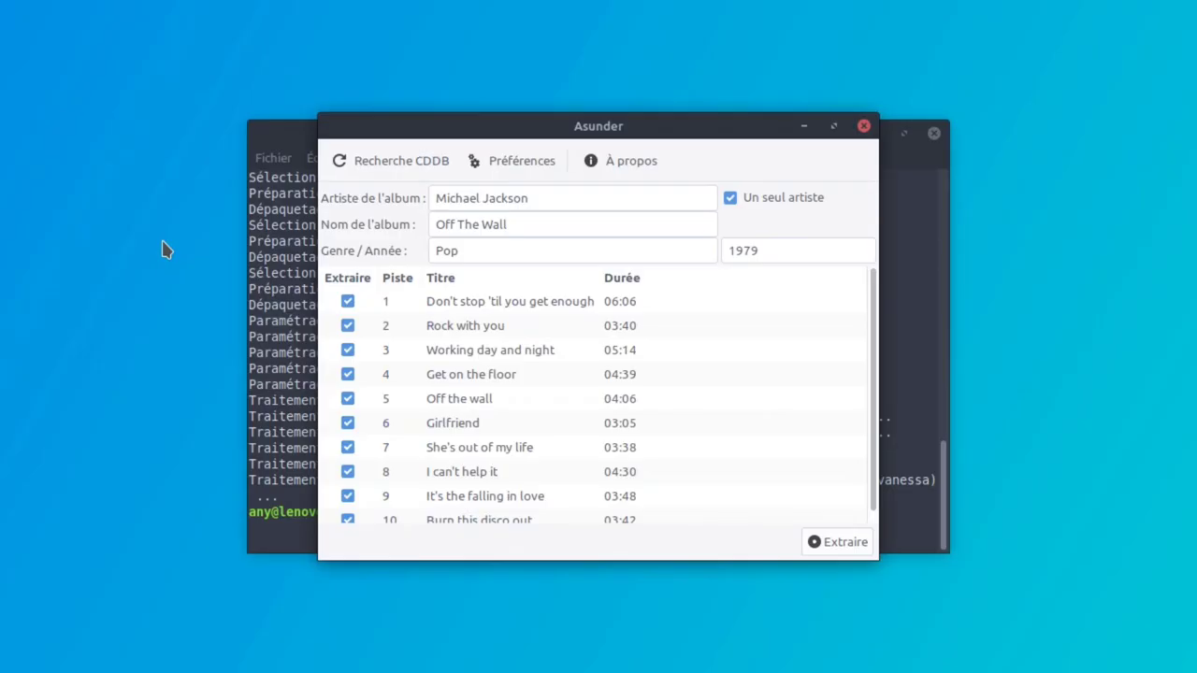
left_click(637, 155)
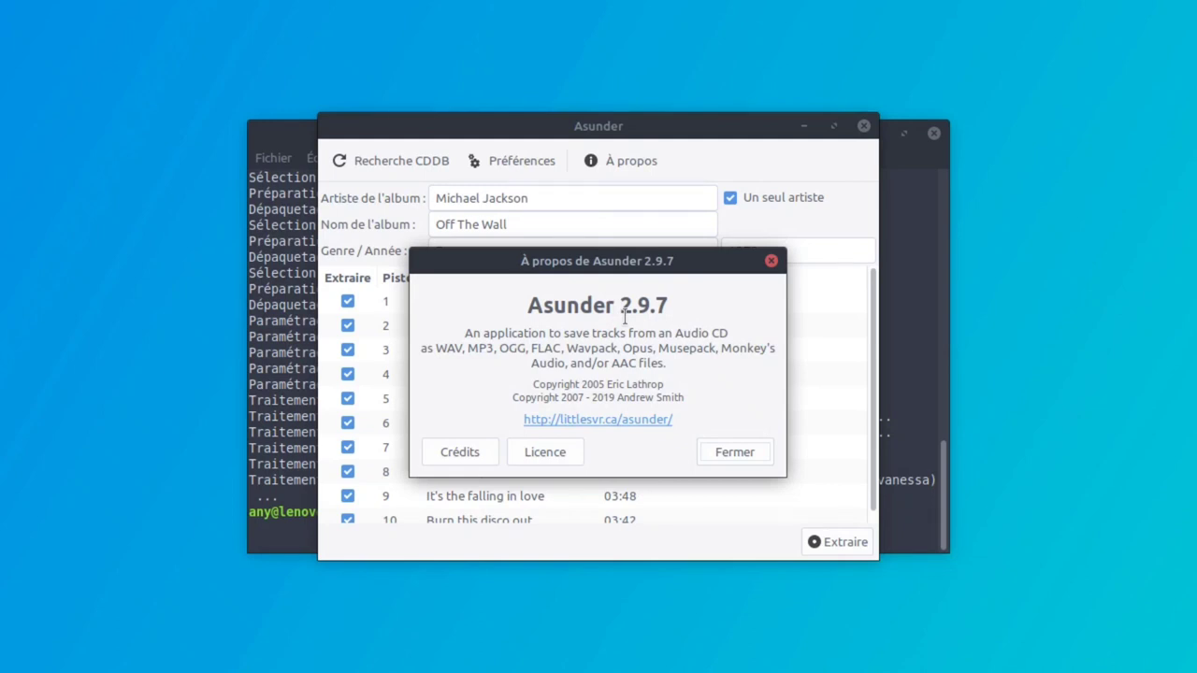
left_click(741, 454)
Examine the CDDB server address in the advanced preferences of the host's Asunder.
left_click(532, 172)
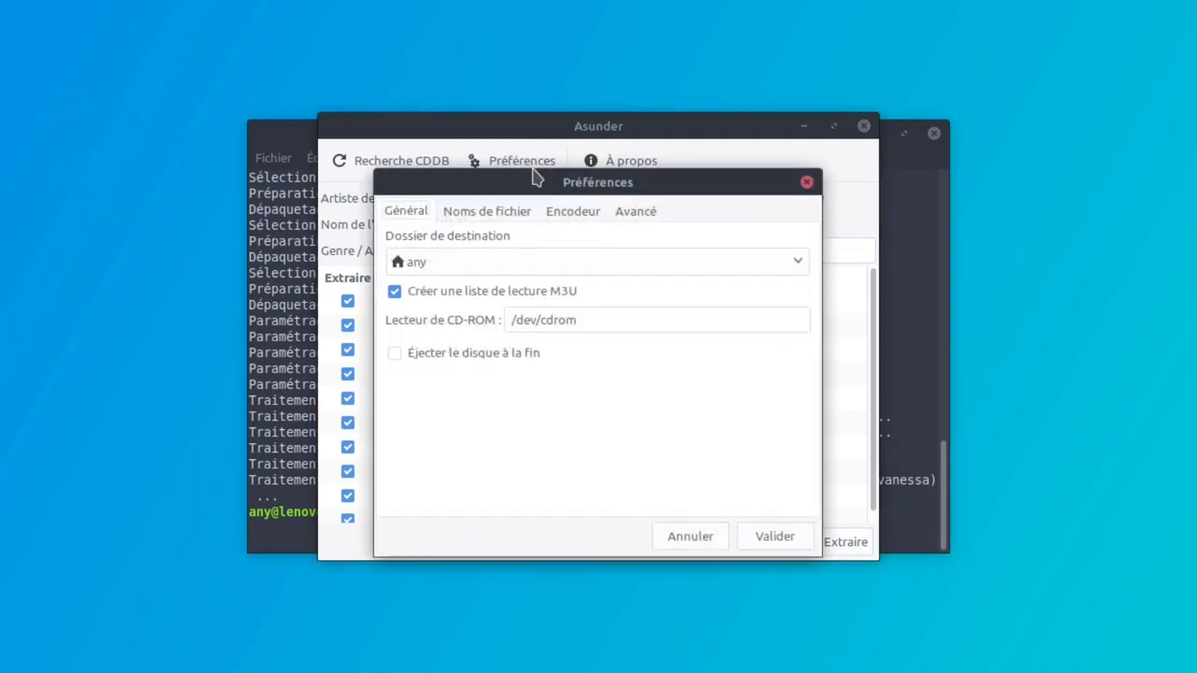
left_click(628, 213)
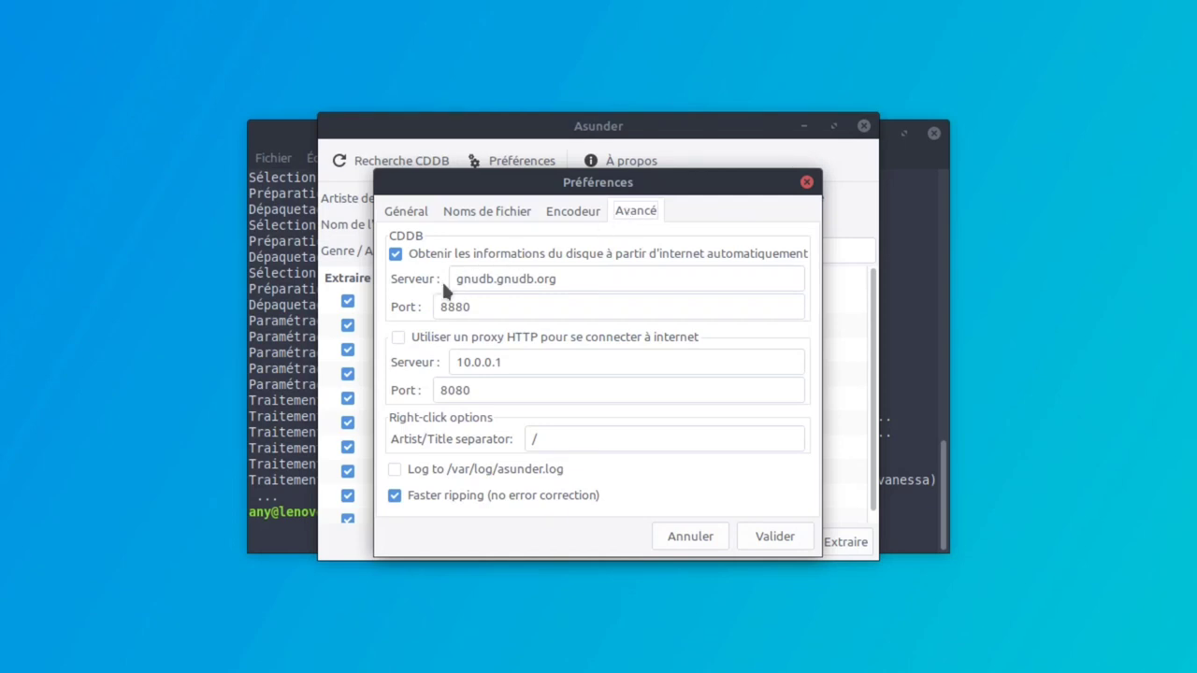
left_click_drag(457, 279, 564, 283)
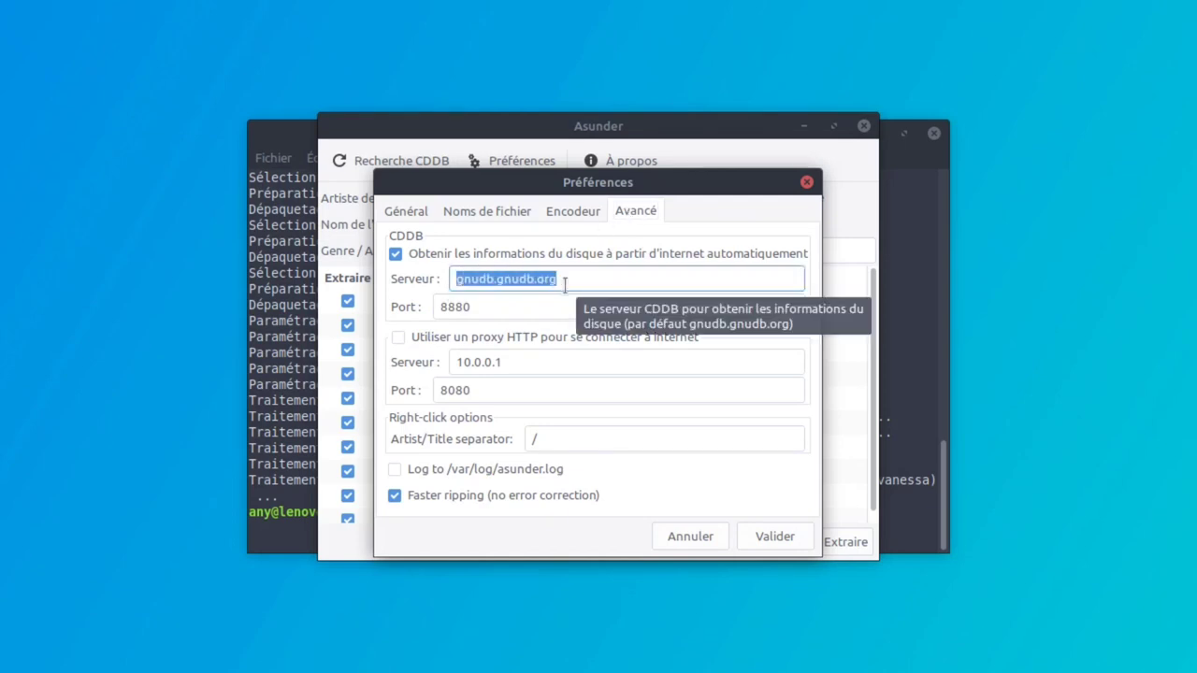